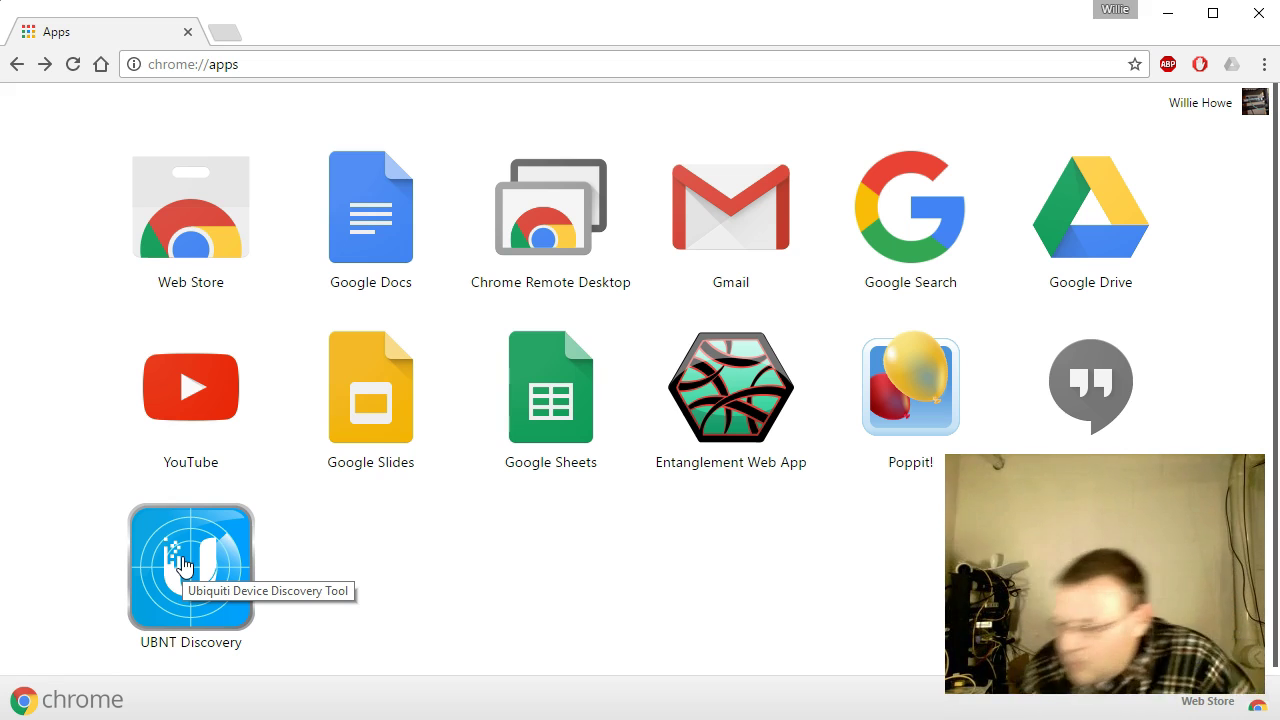
Step: Launch the UBNT Discovery app from Chrome's apps page to list the four network devices
{"action": "left_click", "coordinate": [183, 565]}
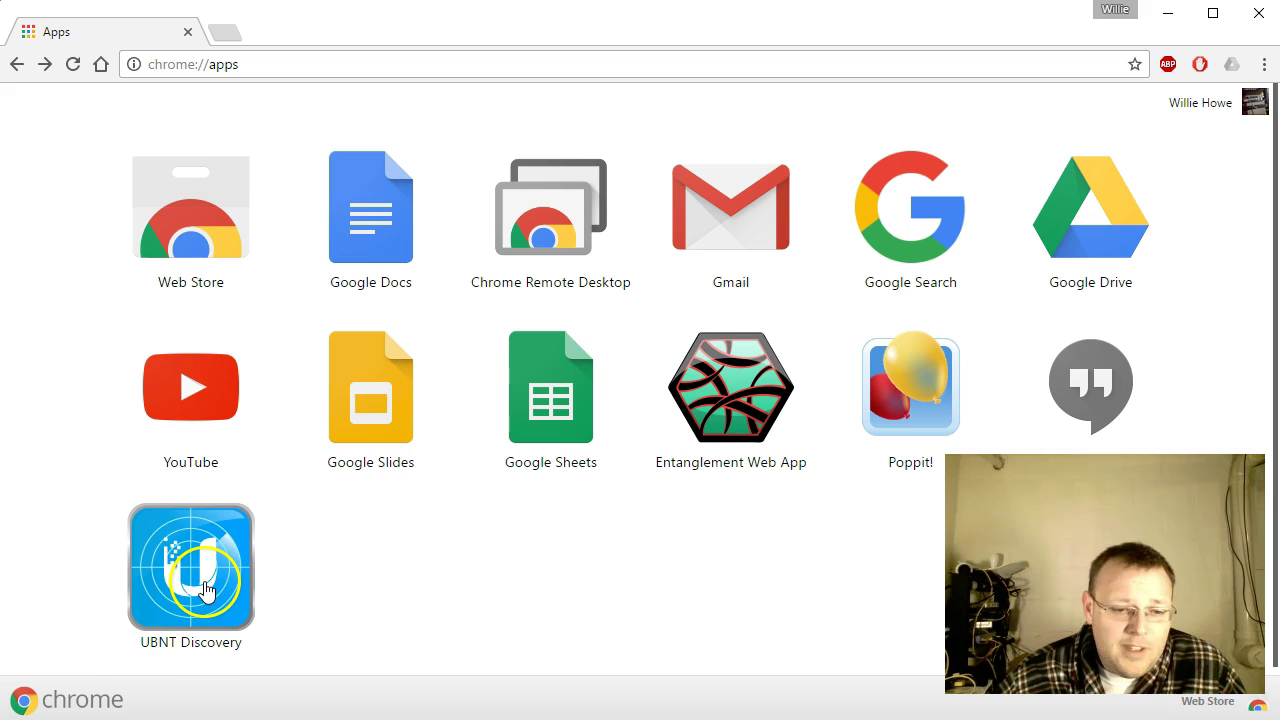
{"action": "left_click", "coordinate": [163, 582]}
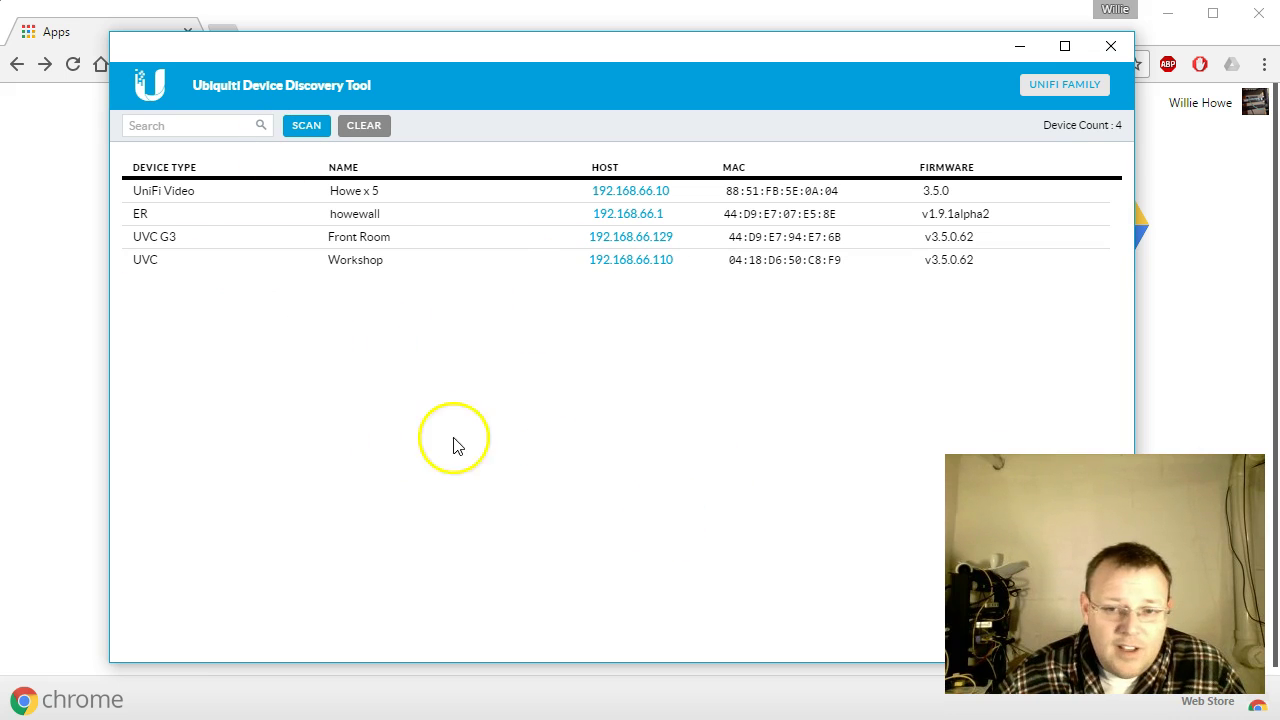
Step: Filter discovery to UniFi family devices and locate the CloudKey at 192.168.66.174, status Pending
{"action": "left_click", "coordinate": [1066, 85]}
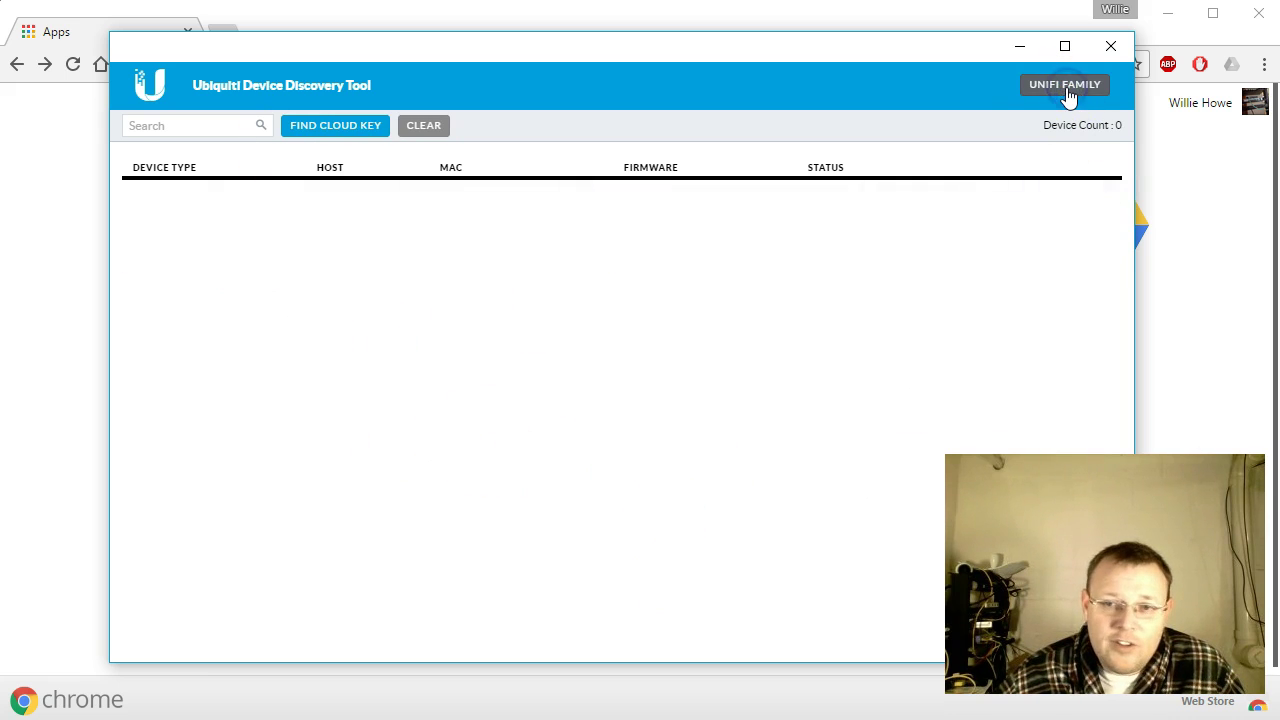
{"action": "left_click", "coordinate": [331, 135]}
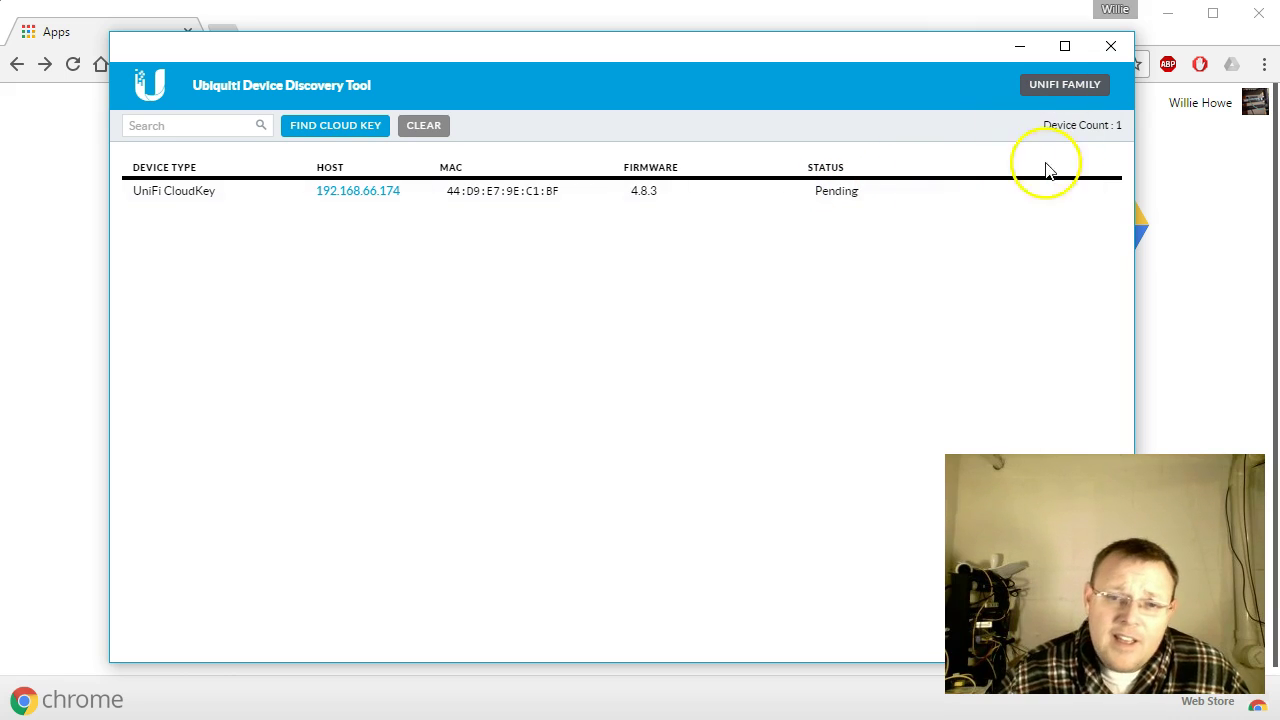
{"action": "left_click", "coordinate": [370, 192]}
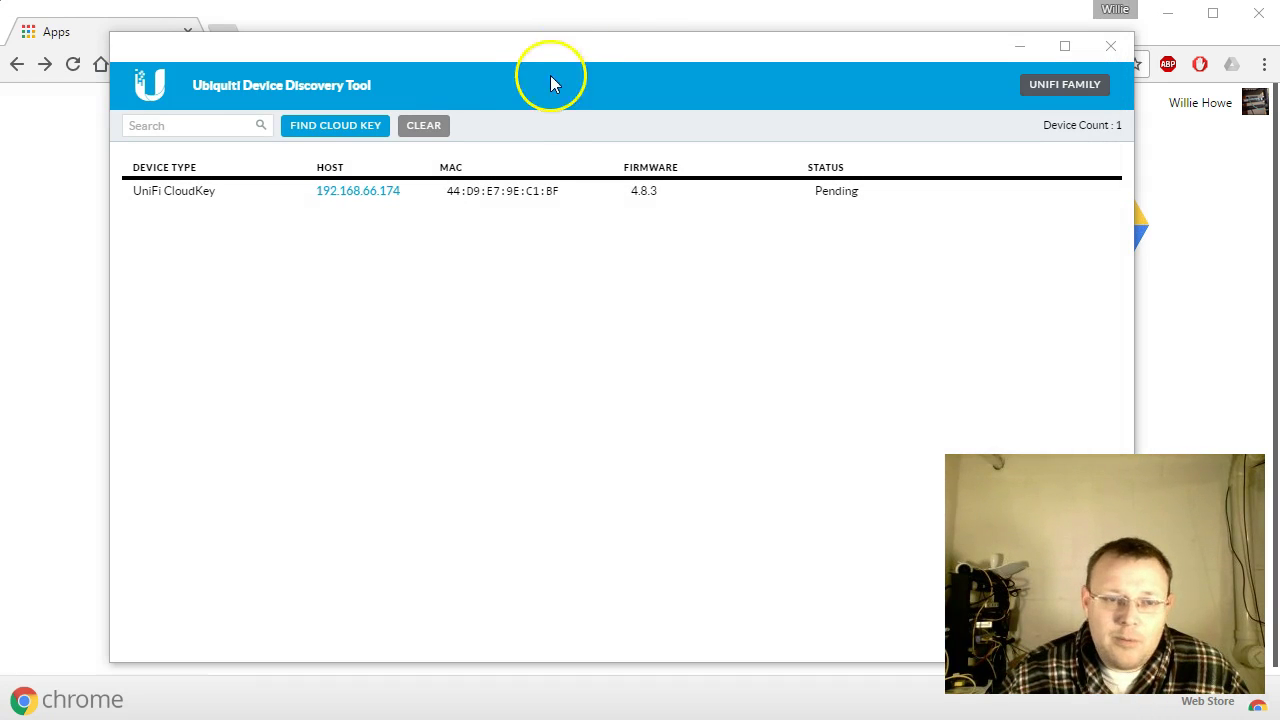
{"action": "left_click", "coordinate": [535, 96]}
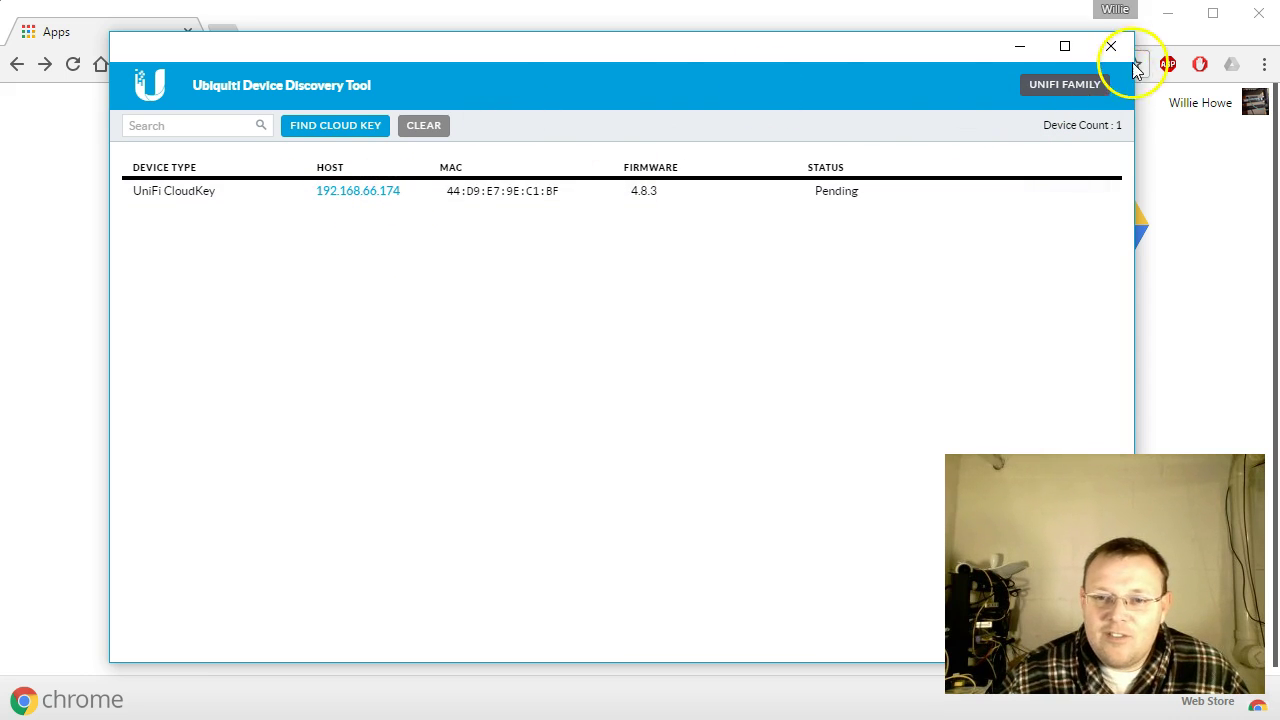
{"action": "left_click_drag", "start_coordinate": [960, 49], "coordinate": [930, 74]}
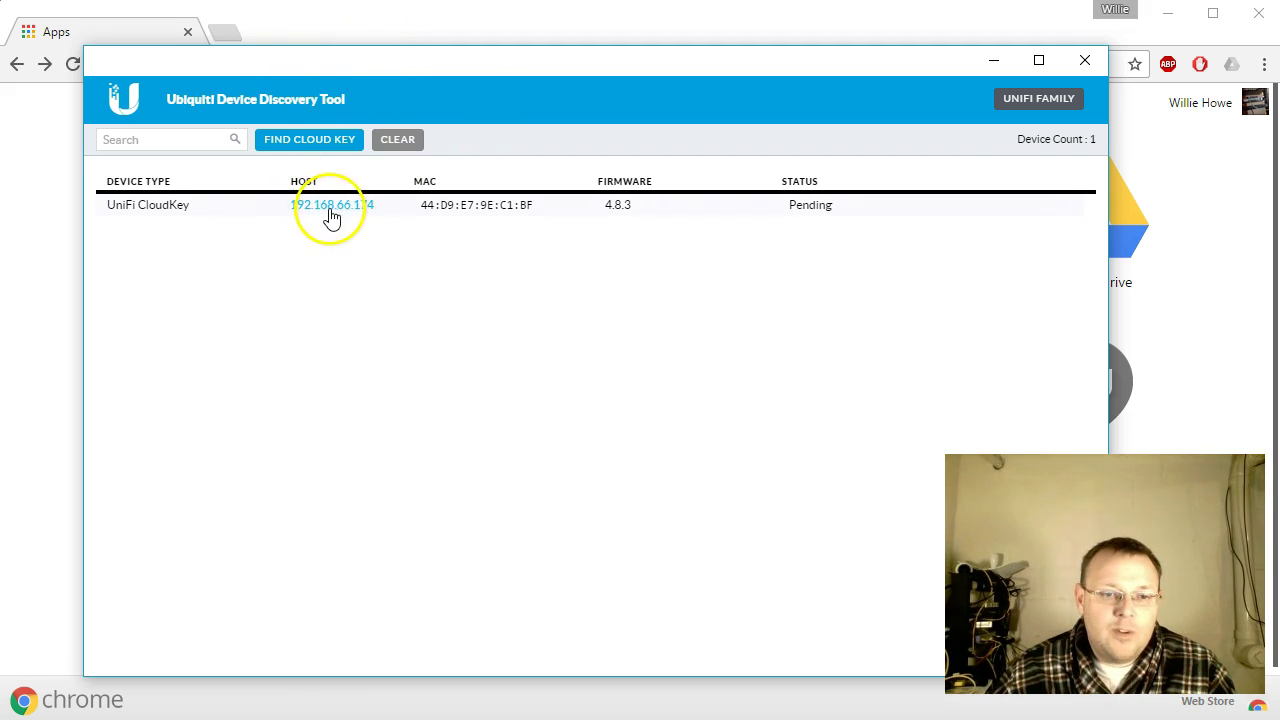
Step: Browse to 192.168.66.174 in Chrome and proceed past the certificate warning
{"action": "left_click_drag", "start_coordinate": [366, 71], "coordinate": [343, 157]}
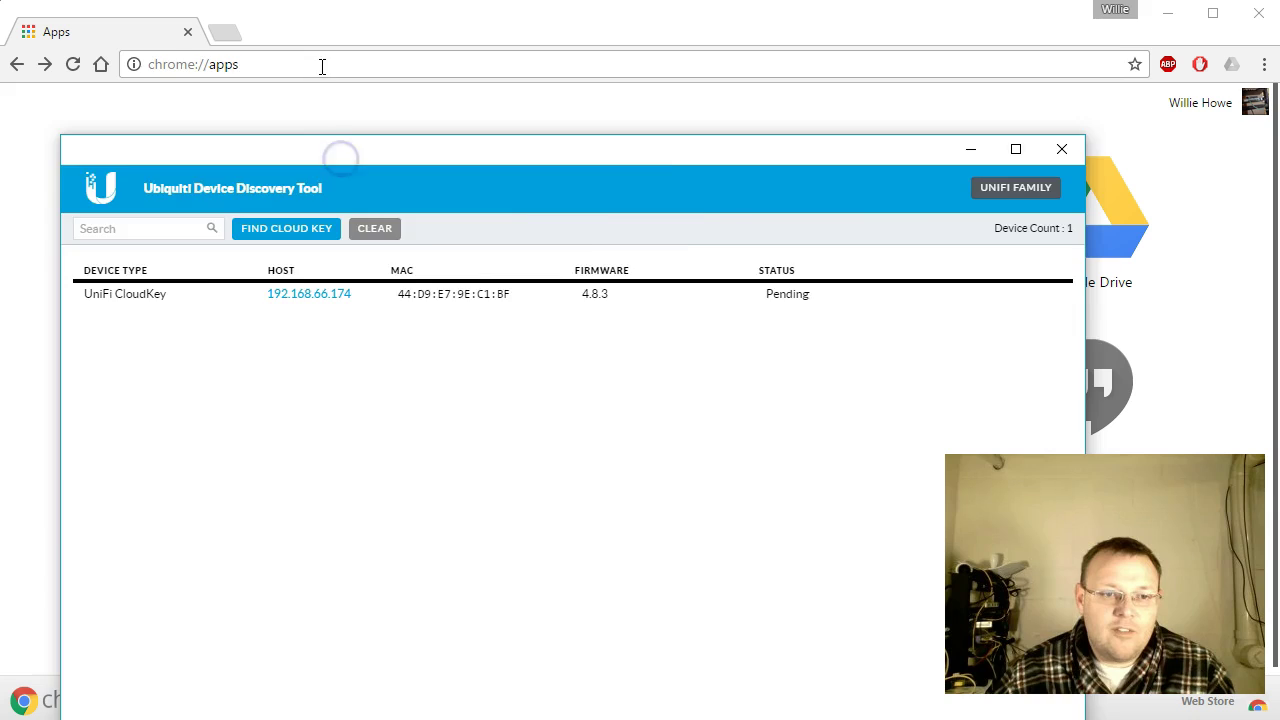
{"action": "left_click", "coordinate": [322, 65]}
{"action": "type", "text": "192.168.66.1"}
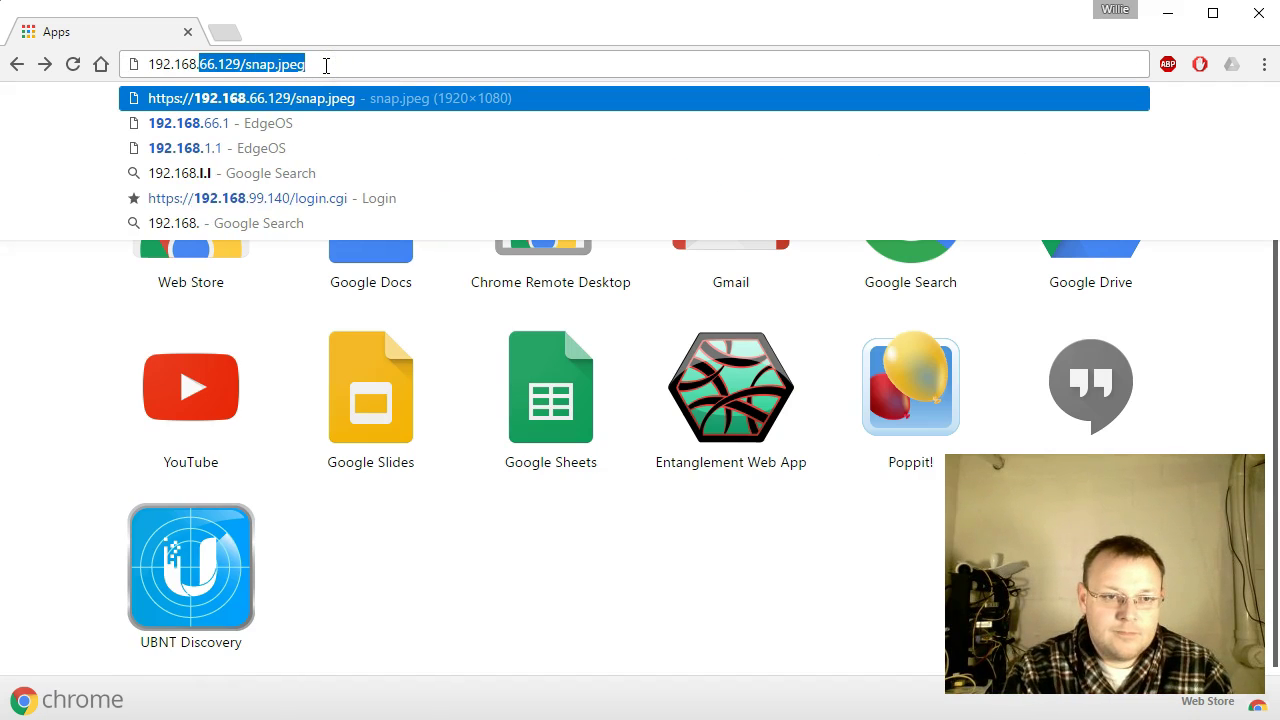
{"action": "type", "text": "74"}
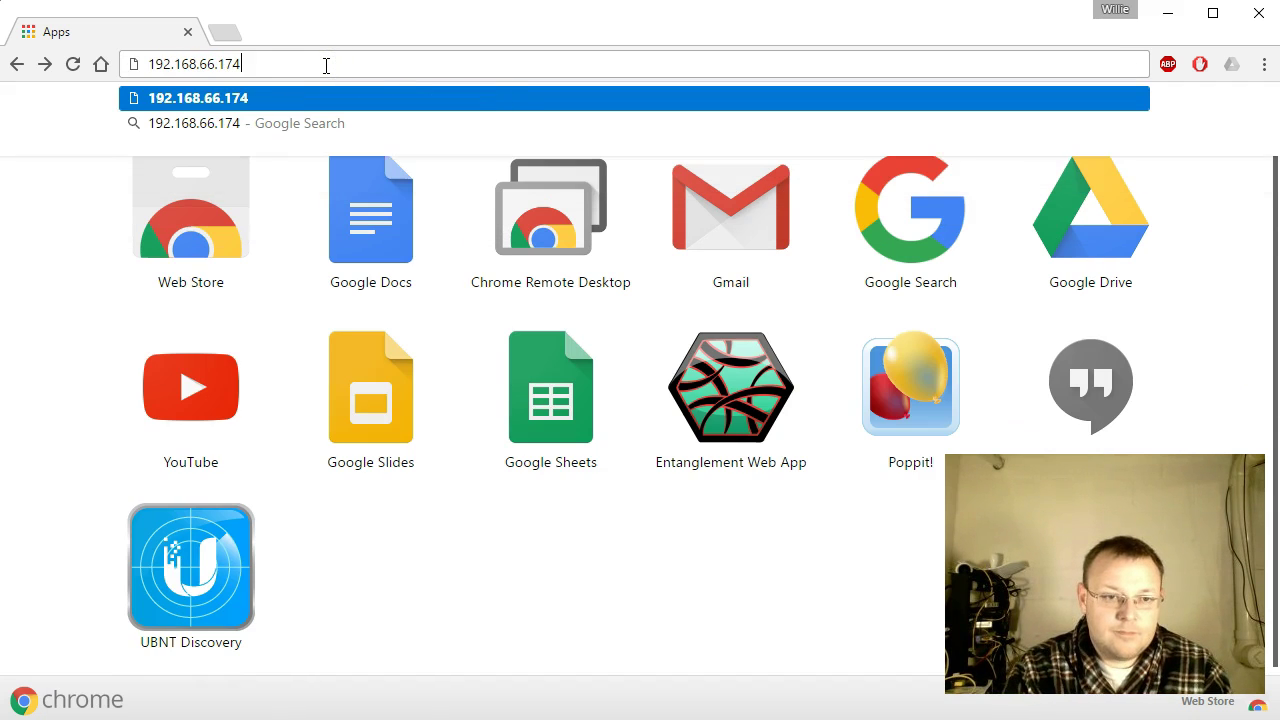
{"action": "key", "text": "Return"}
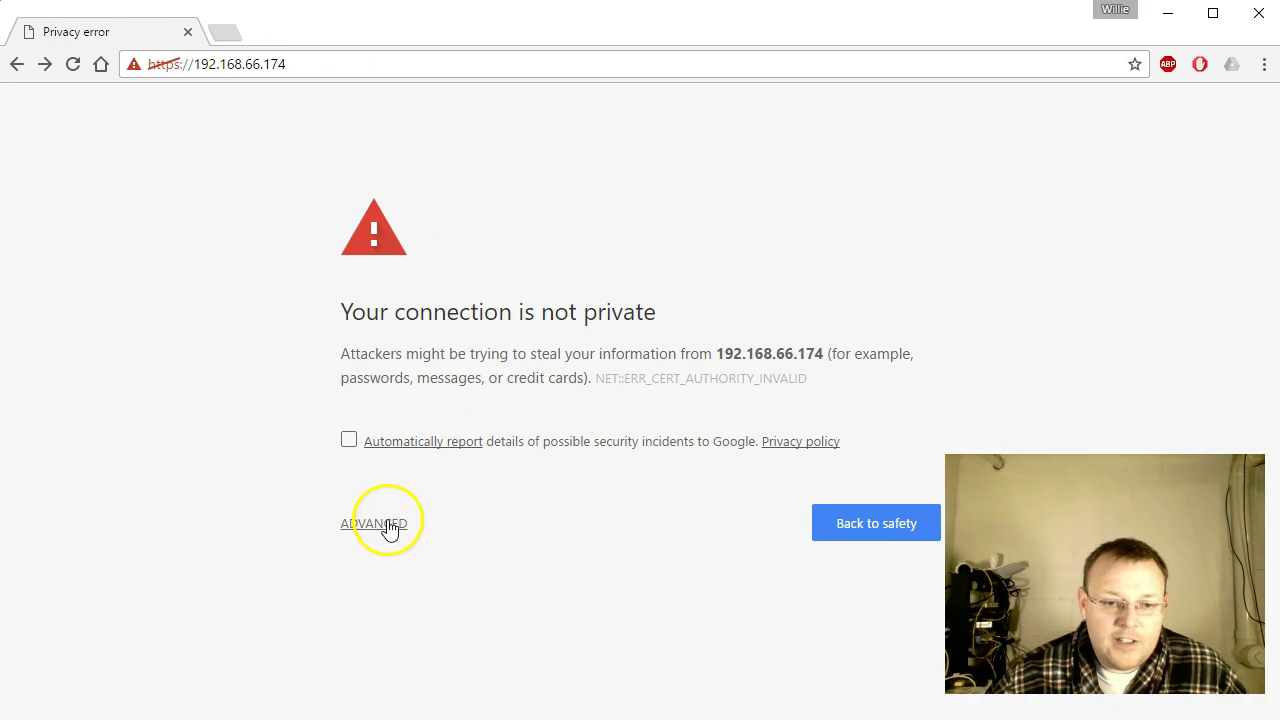
{"action": "left_click", "coordinate": [385, 523]}
{"action": "scroll", "coordinate": [770, 415], "scroll_direction": "down", "scroll_amount": 1}
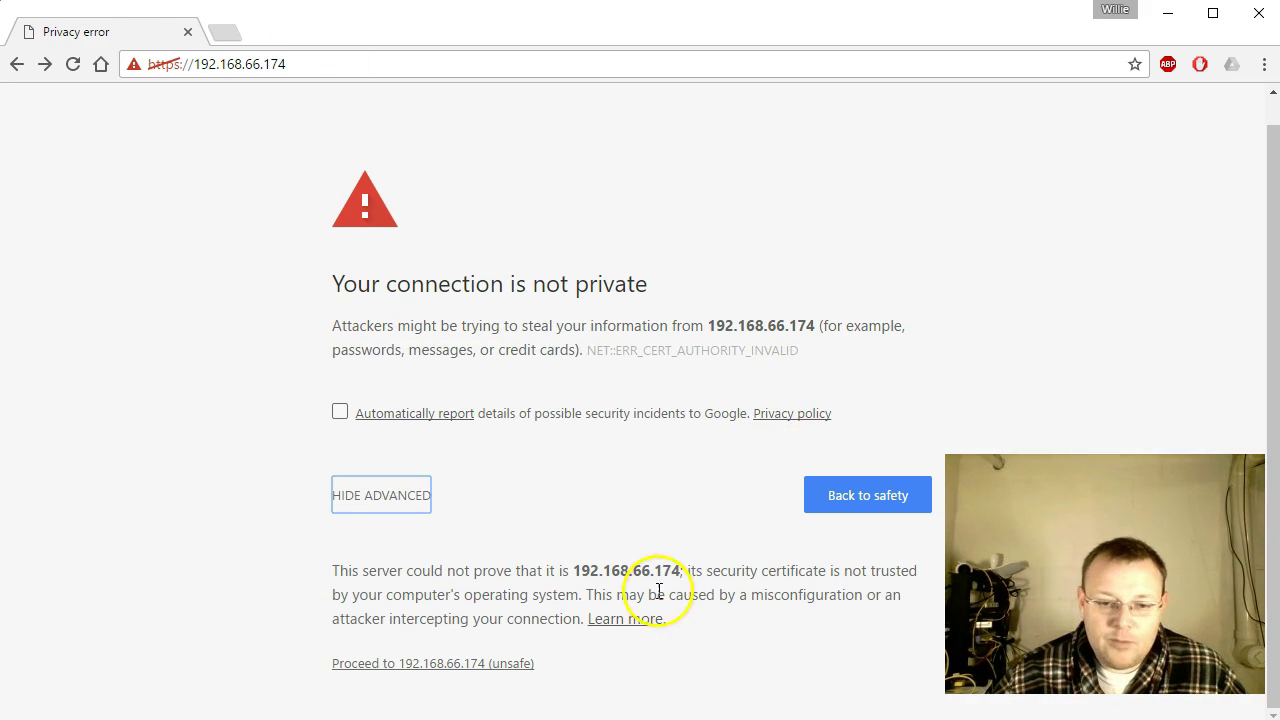
{"action": "left_click", "coordinate": [480, 665]}
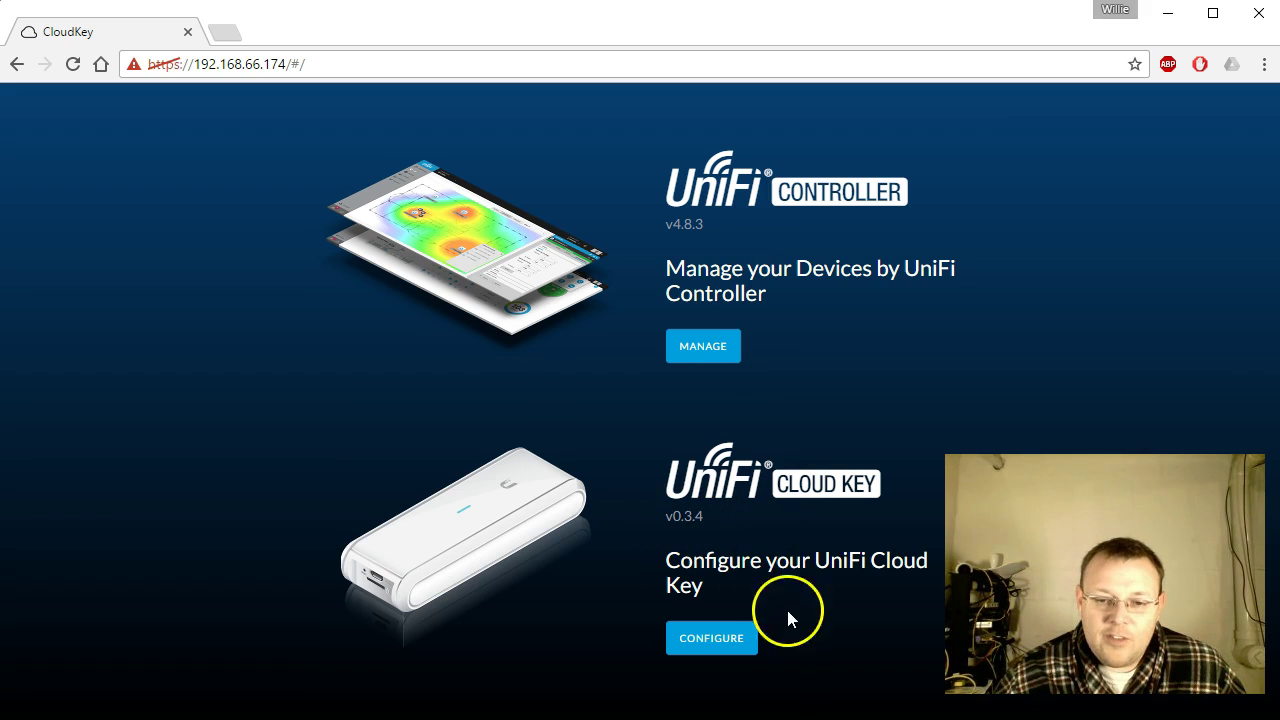
Step: Sign in to the Cloud Key configuration with the default username and password
{"action": "middle_click", "coordinate": [226, 30]}
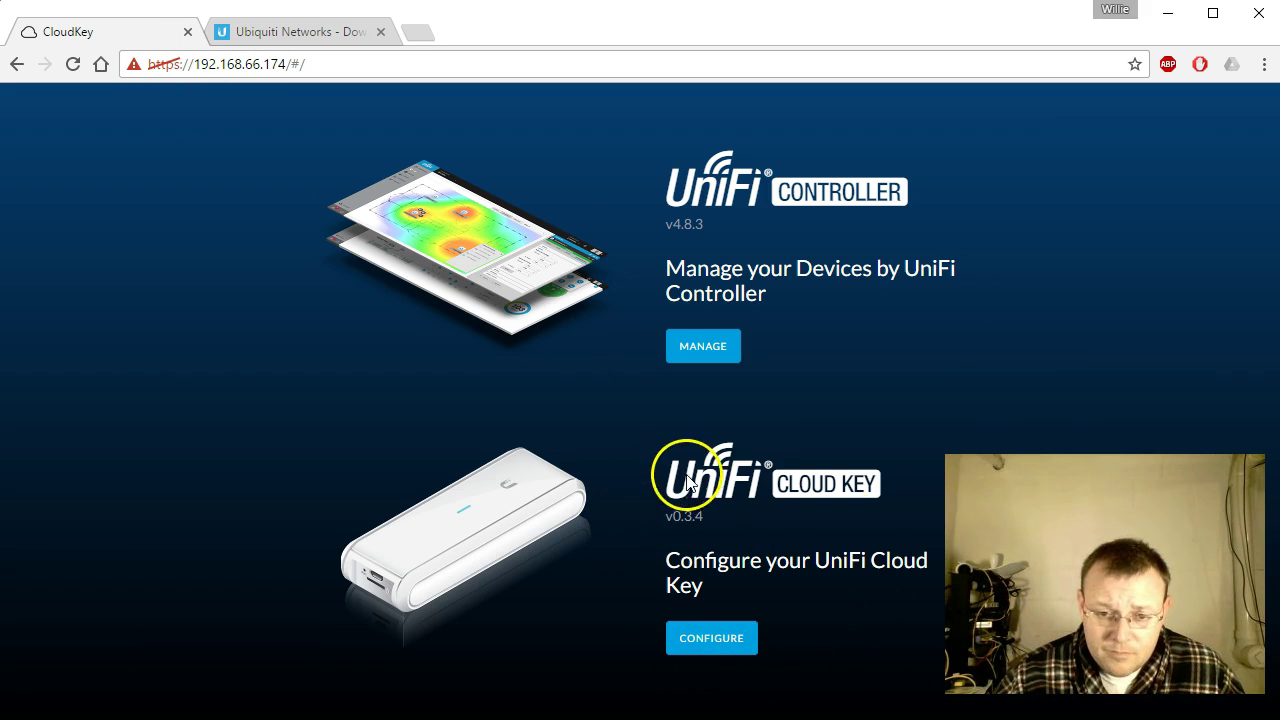
{"action": "left_click", "coordinate": [706, 648]}
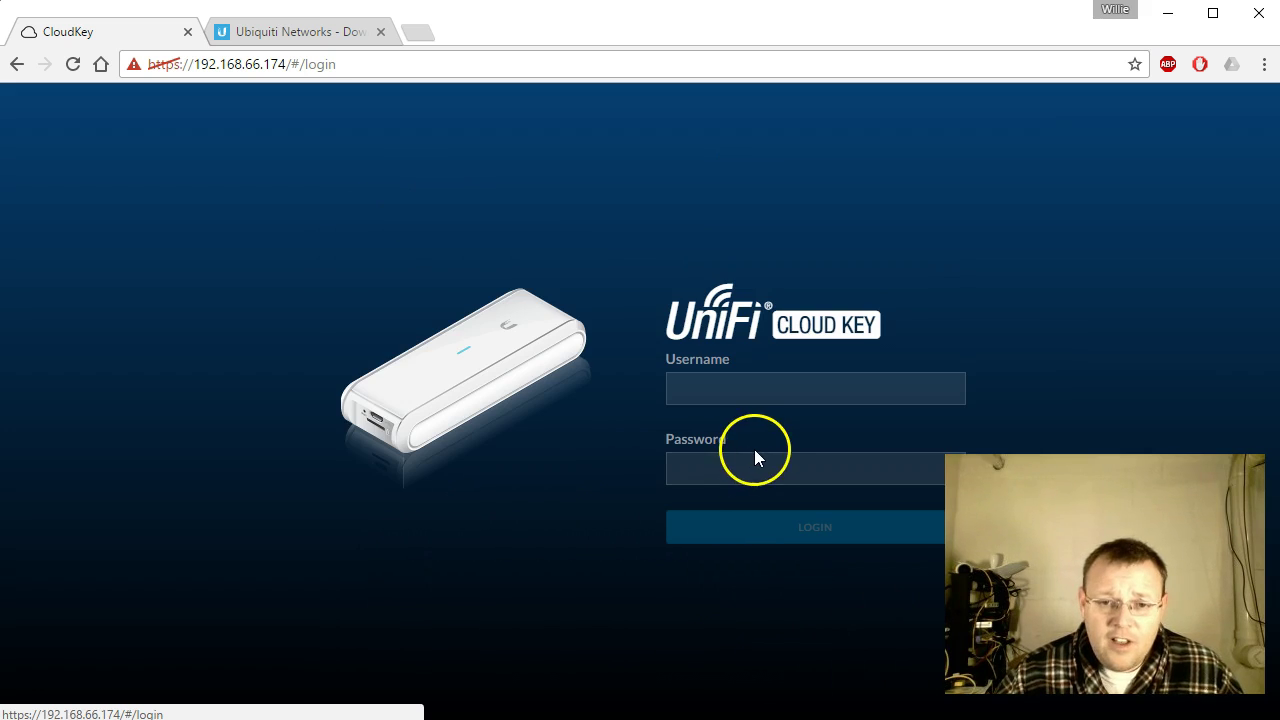
{"action": "left_click", "coordinate": [759, 390]}
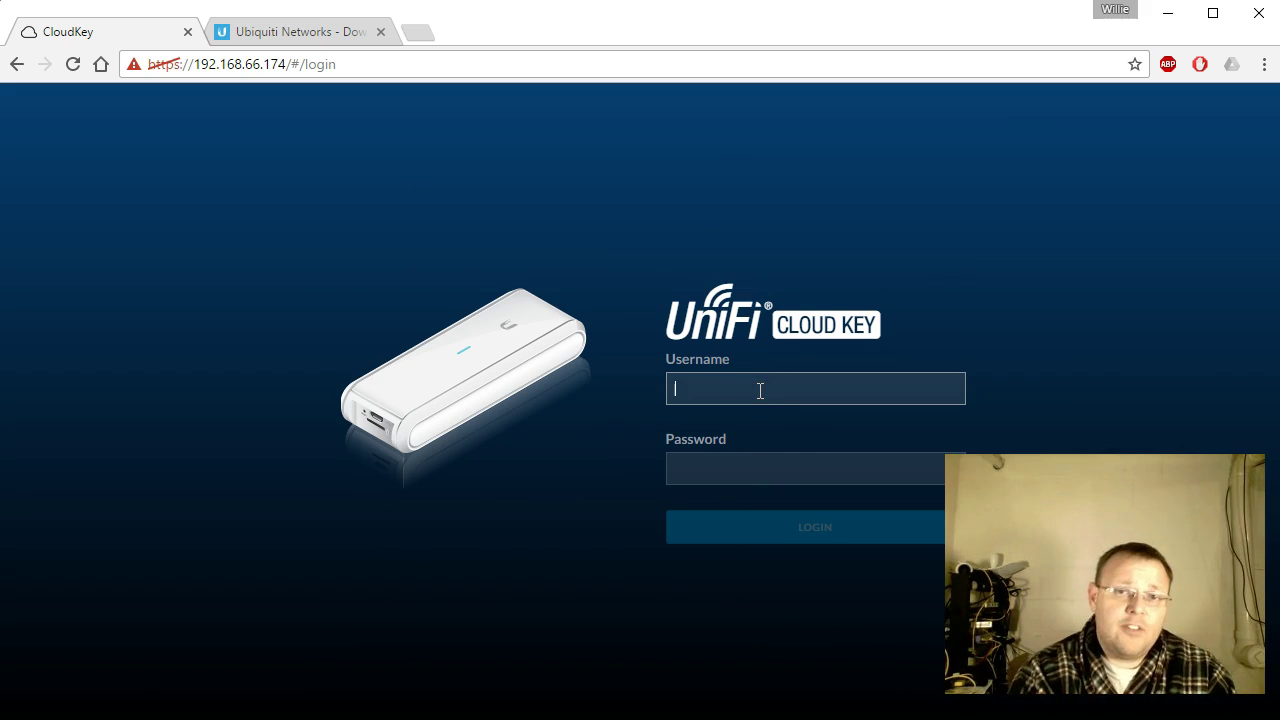
{"action": "key", "text": "Tab"}
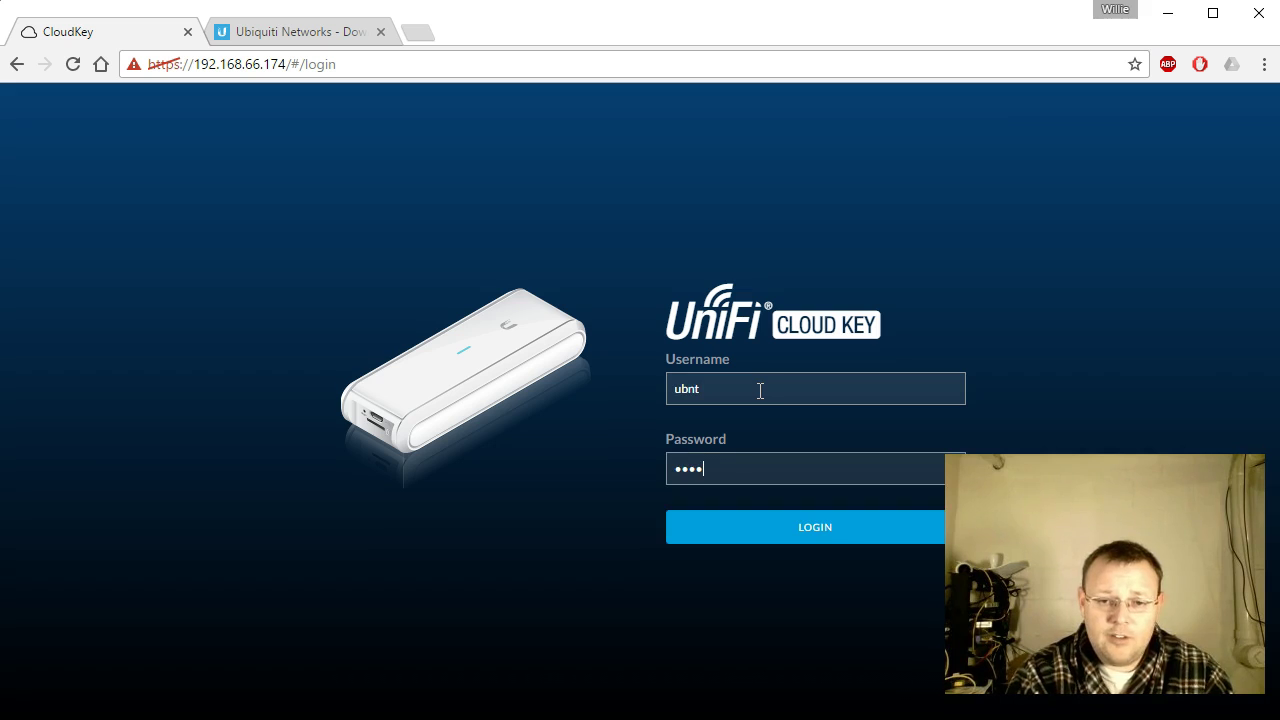
{"action": "key", "text": "Return"}
{"action": "left_click", "coordinate": [706, 360]}
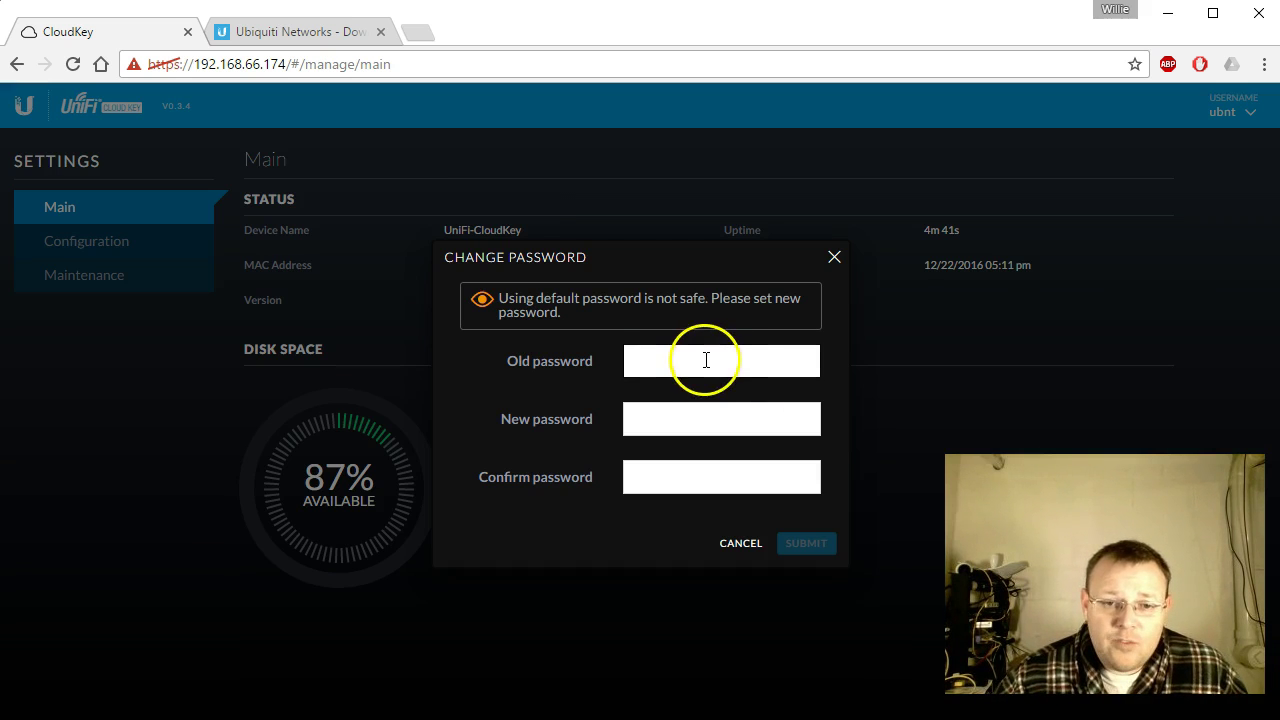
Step: Enter the old default password and a new password twice, then submit the change
{"action": "left_click", "coordinate": [726, 363]}
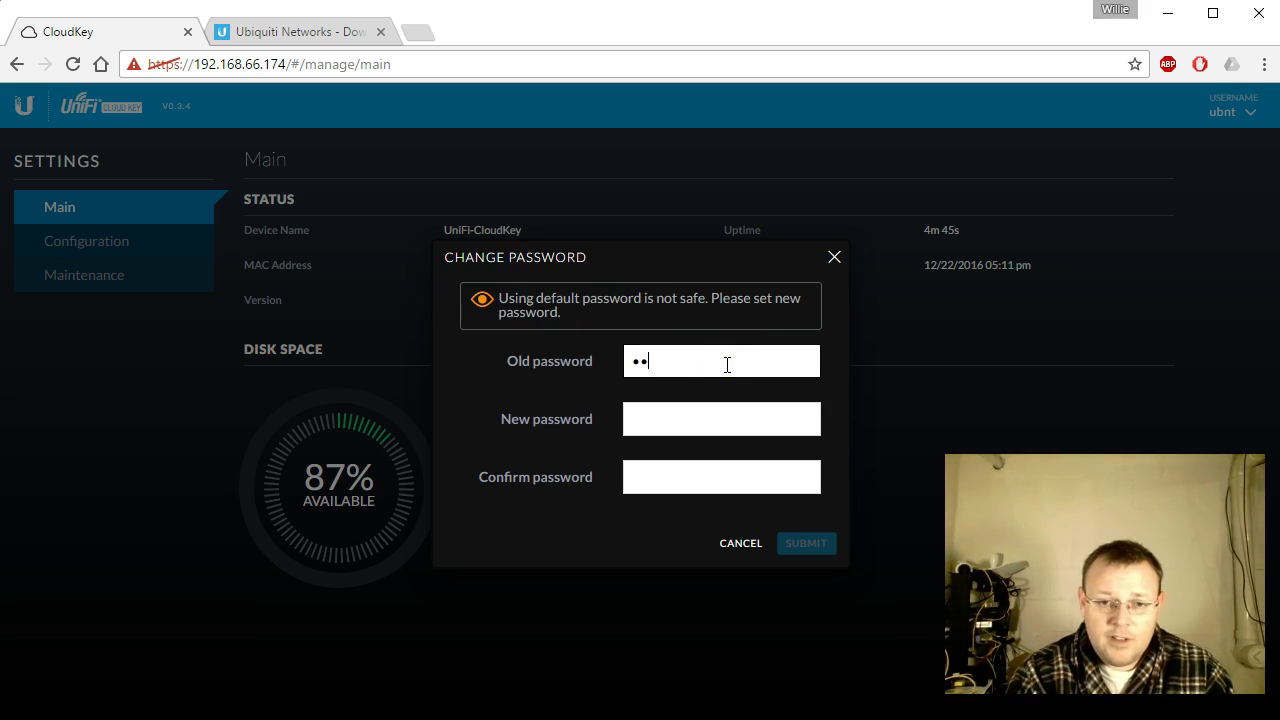
{"action": "key", "text": "Tab"}
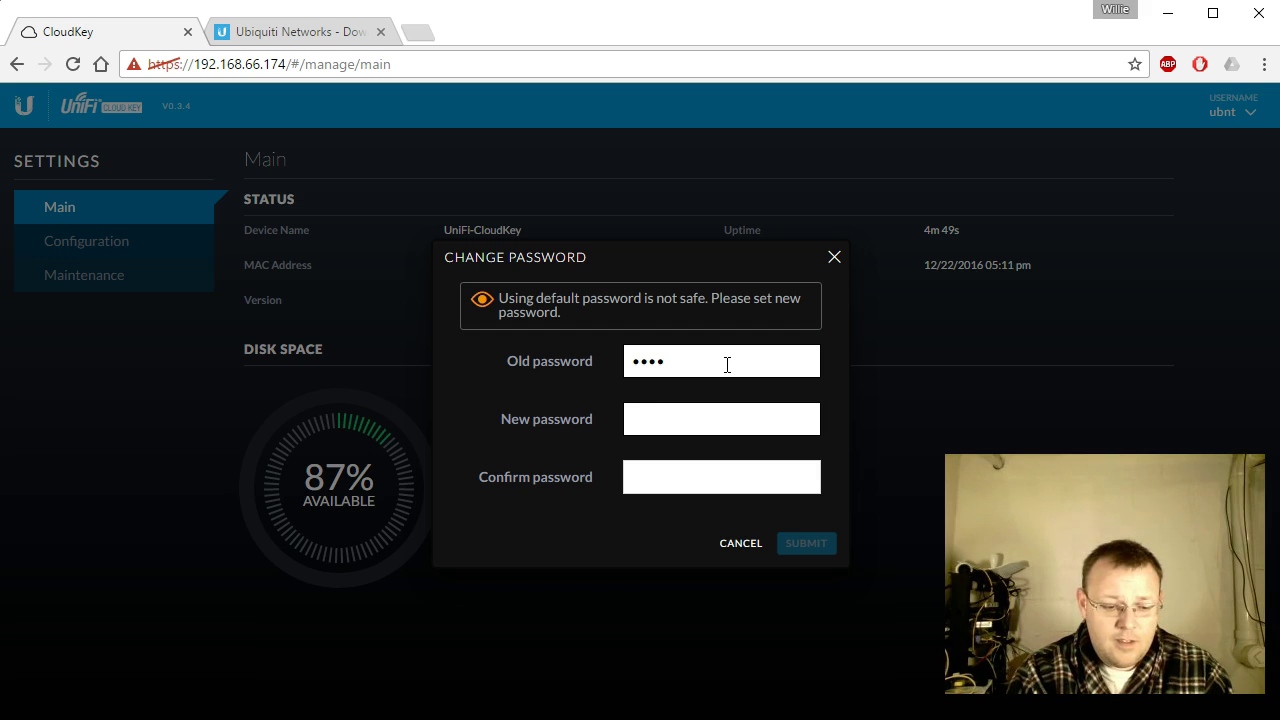
{"action": "type", "text": "••••••••"}
{"action": "key", "text": "Tab"}
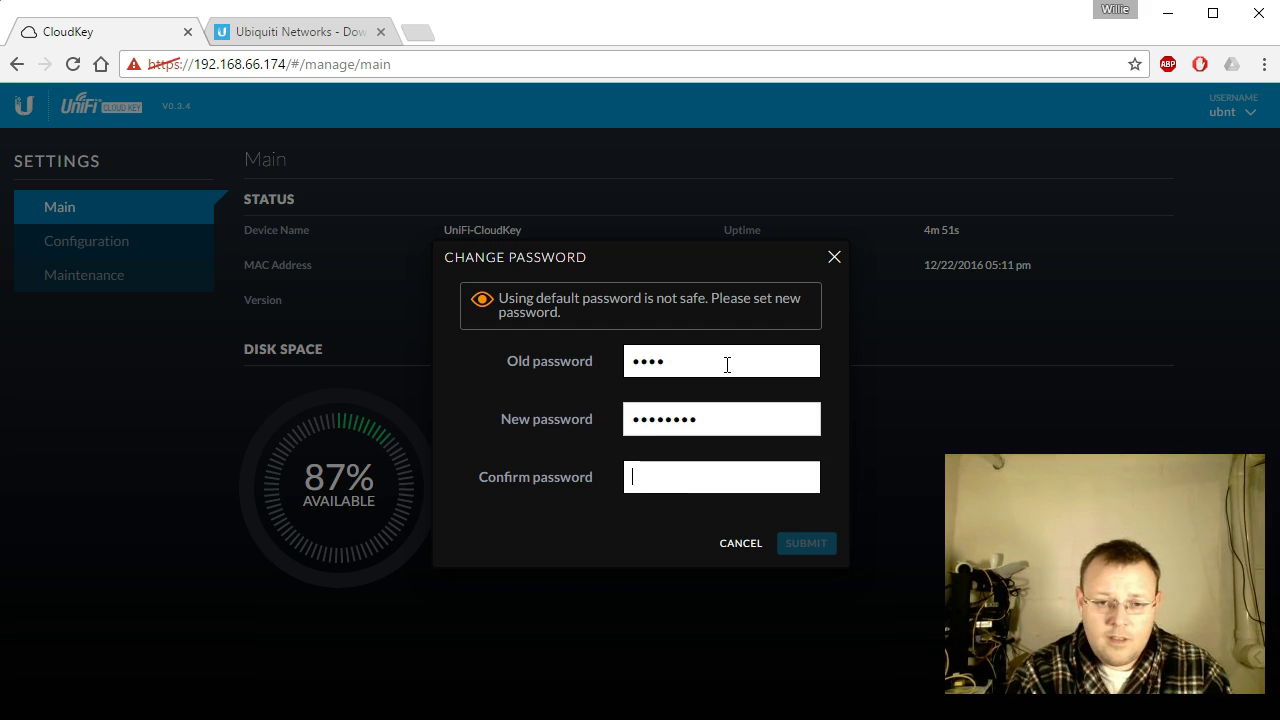
{"action": "type", "text": "••••••••"}
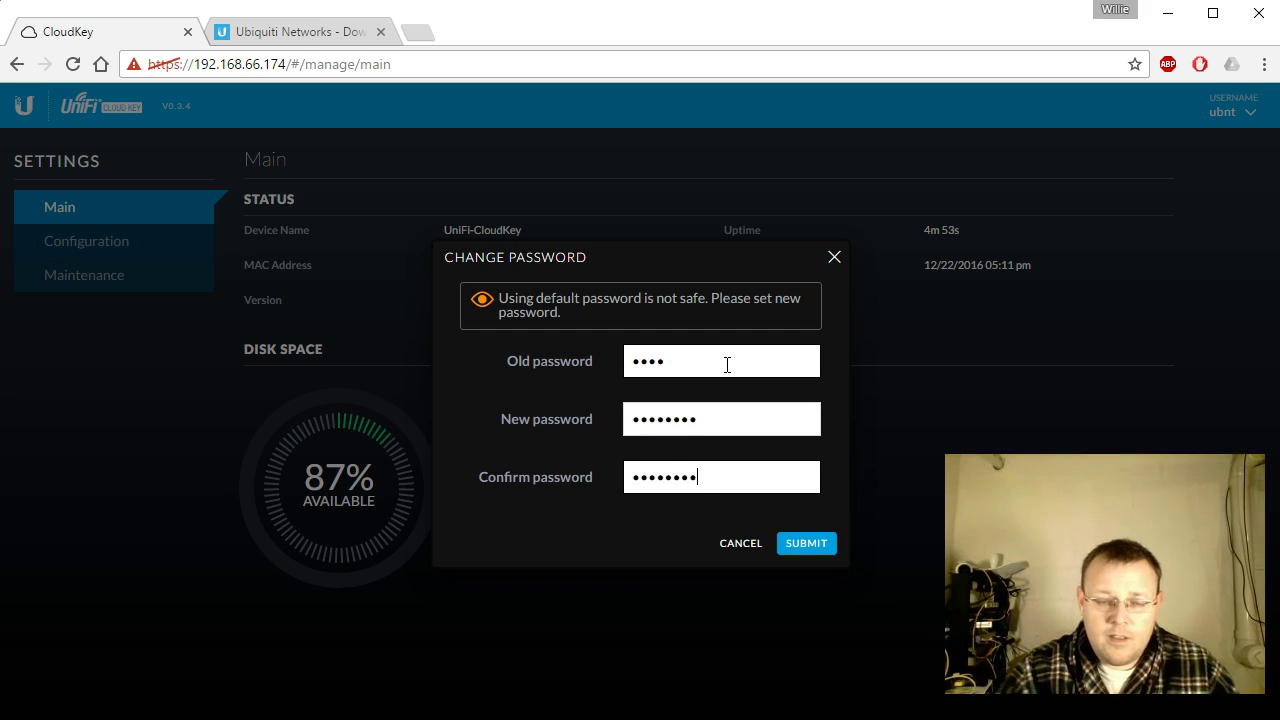
{"action": "left_click", "coordinate": [806, 545]}
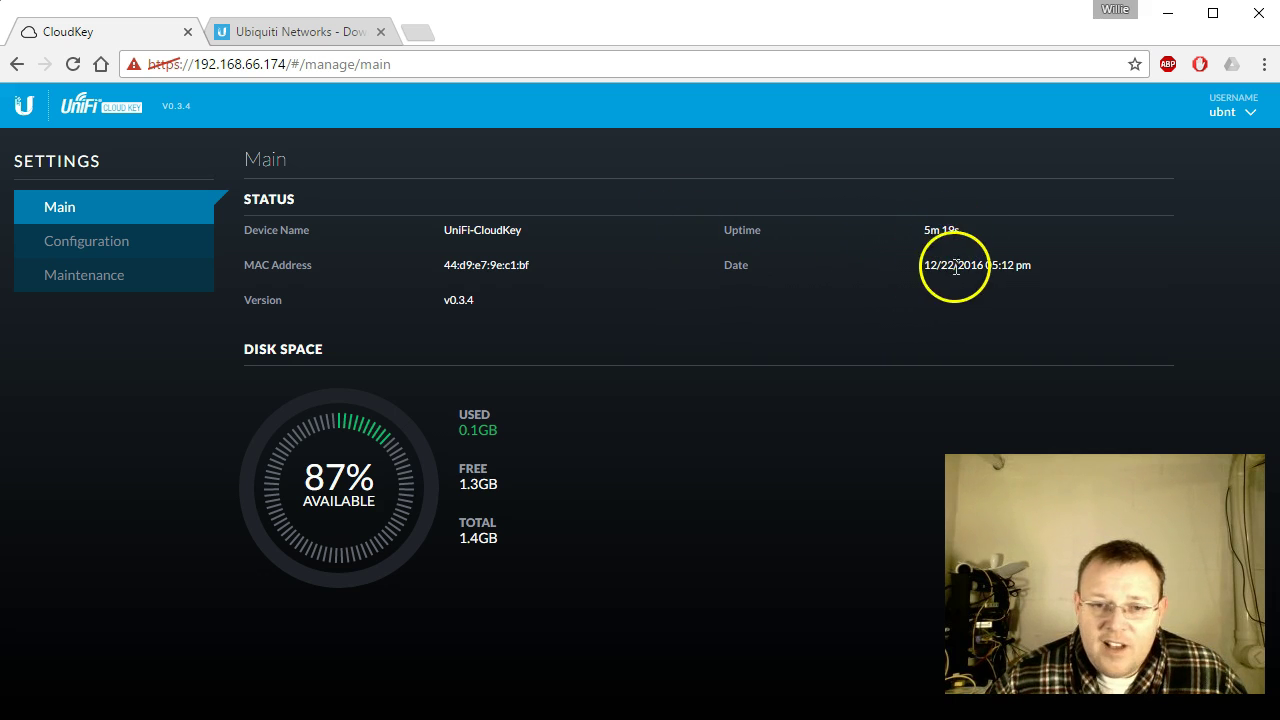
Step: Append '-Ho' to the UniFi-CloudKey device name and switch networking to Static
{"action": "left_click", "coordinate": [100, 249]}
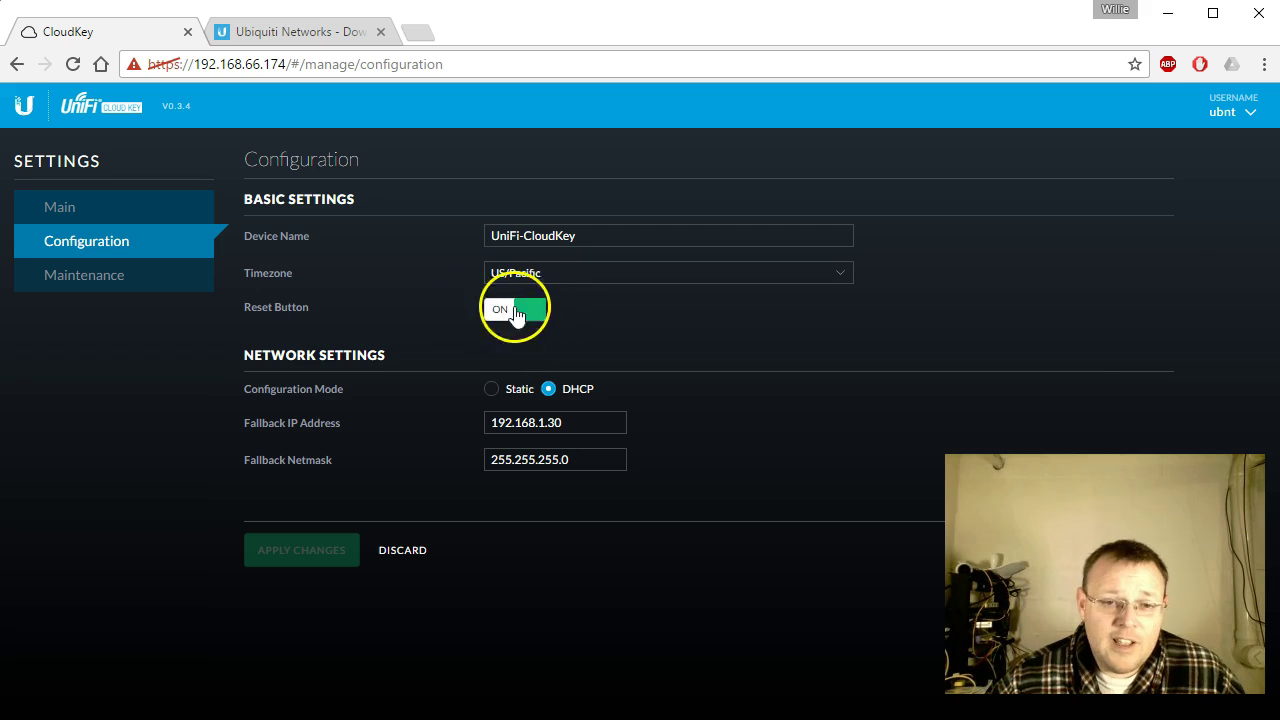
{"action": "left_click_drag", "start_coordinate": [603, 237], "coordinate": [348, 228]}
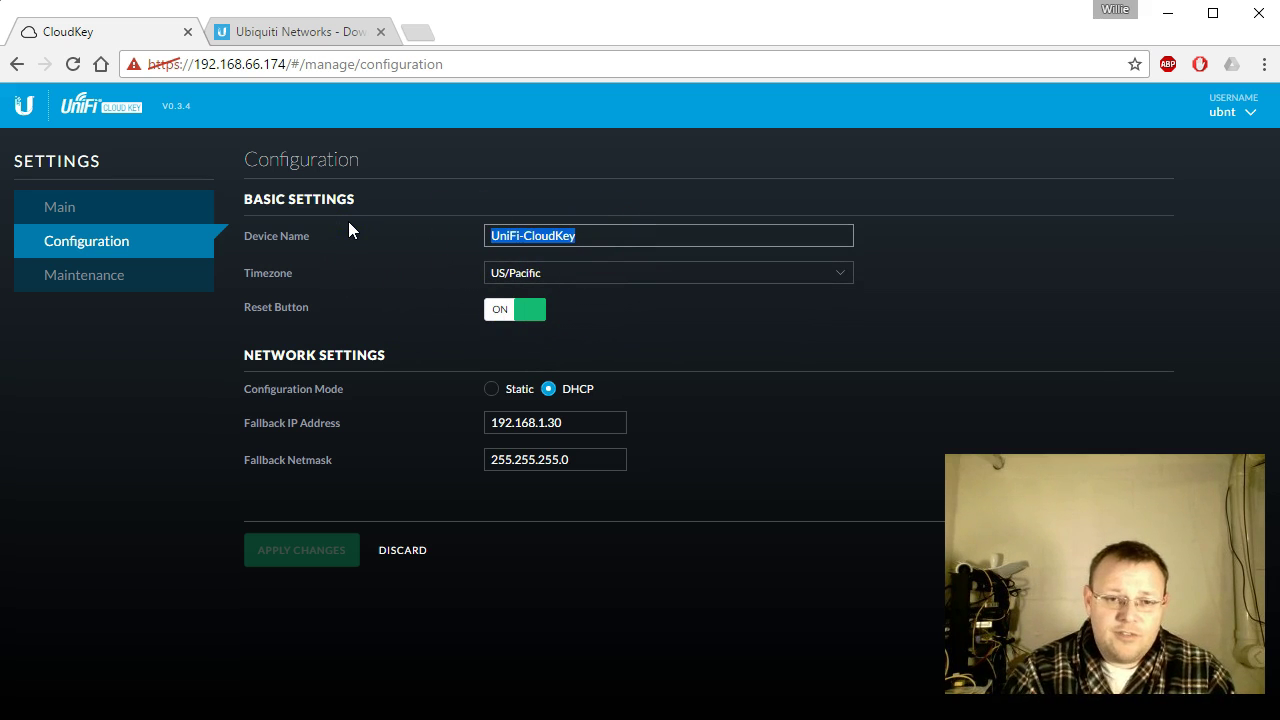
{"action": "key", "text": "End"}
{"action": "type", "text": "-"}
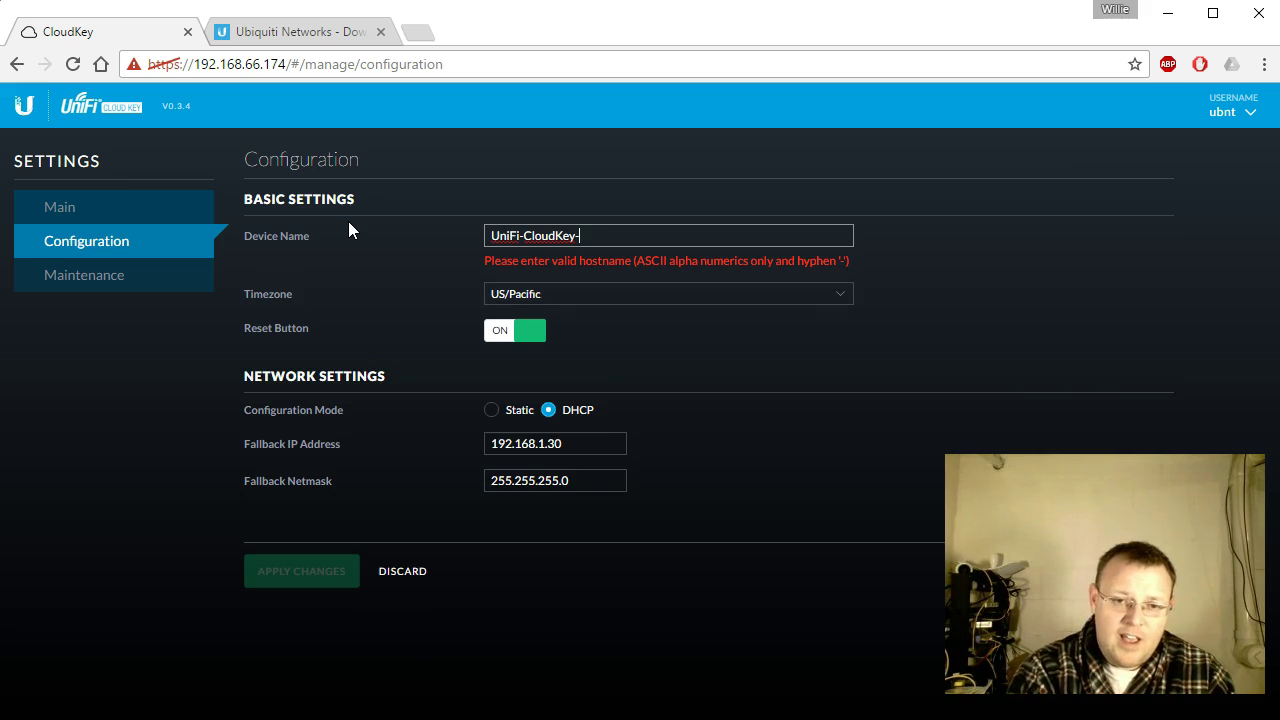
{"action": "type", "text": "HoweLab"}
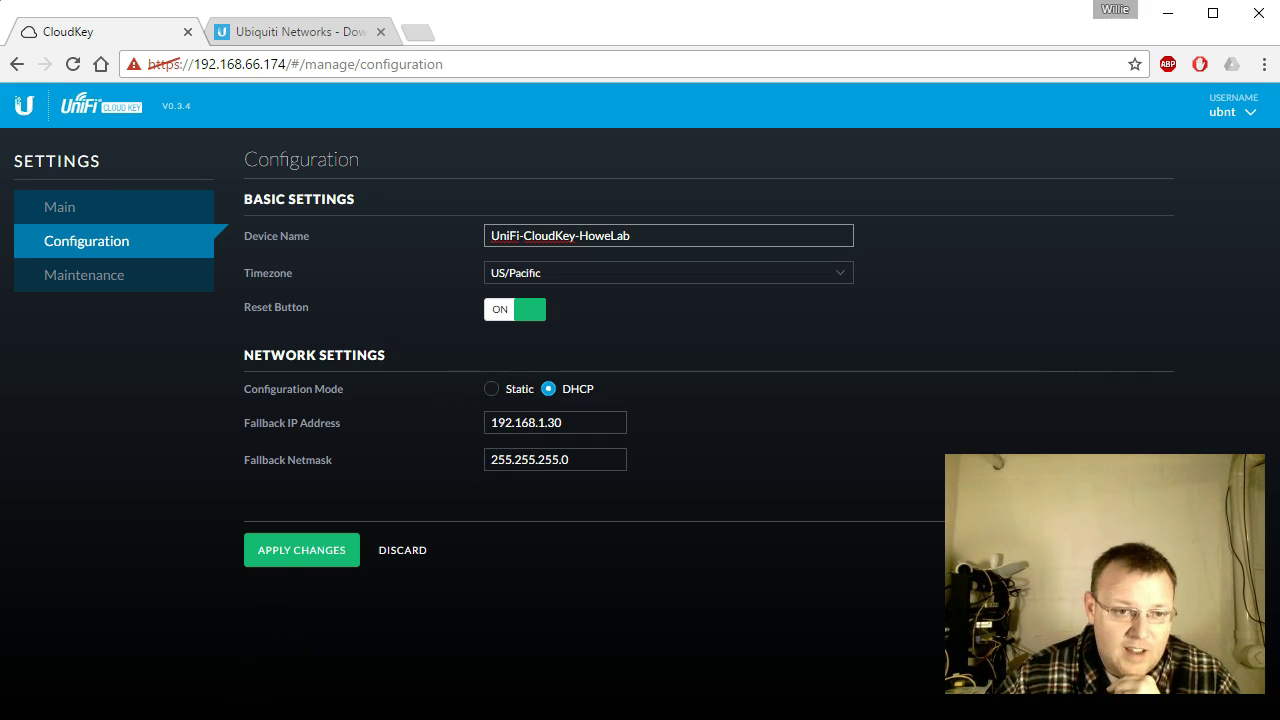
{"action": "left_click", "coordinate": [491, 388]}
Step: Change the static IP address to 192.168.66.5 and apply the network changes
{"action": "left_click", "coordinate": [596, 423]}
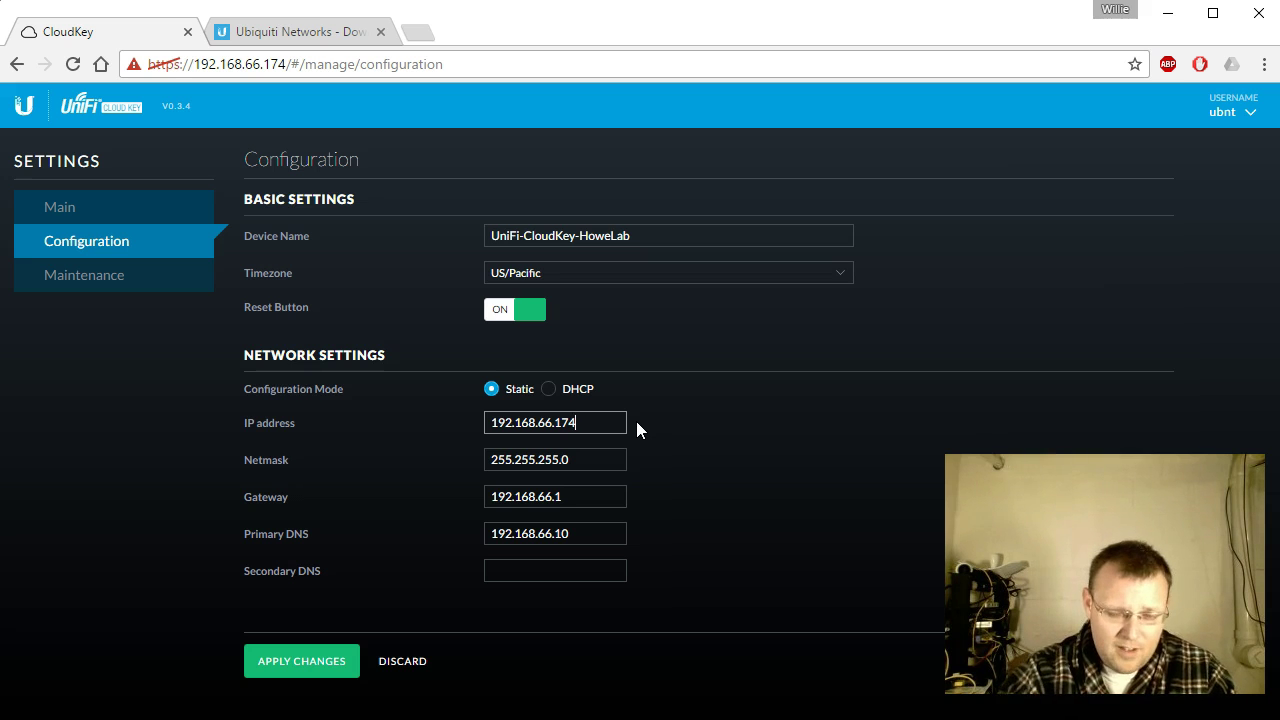
{"action": "left_click", "coordinate": [251, 657]}
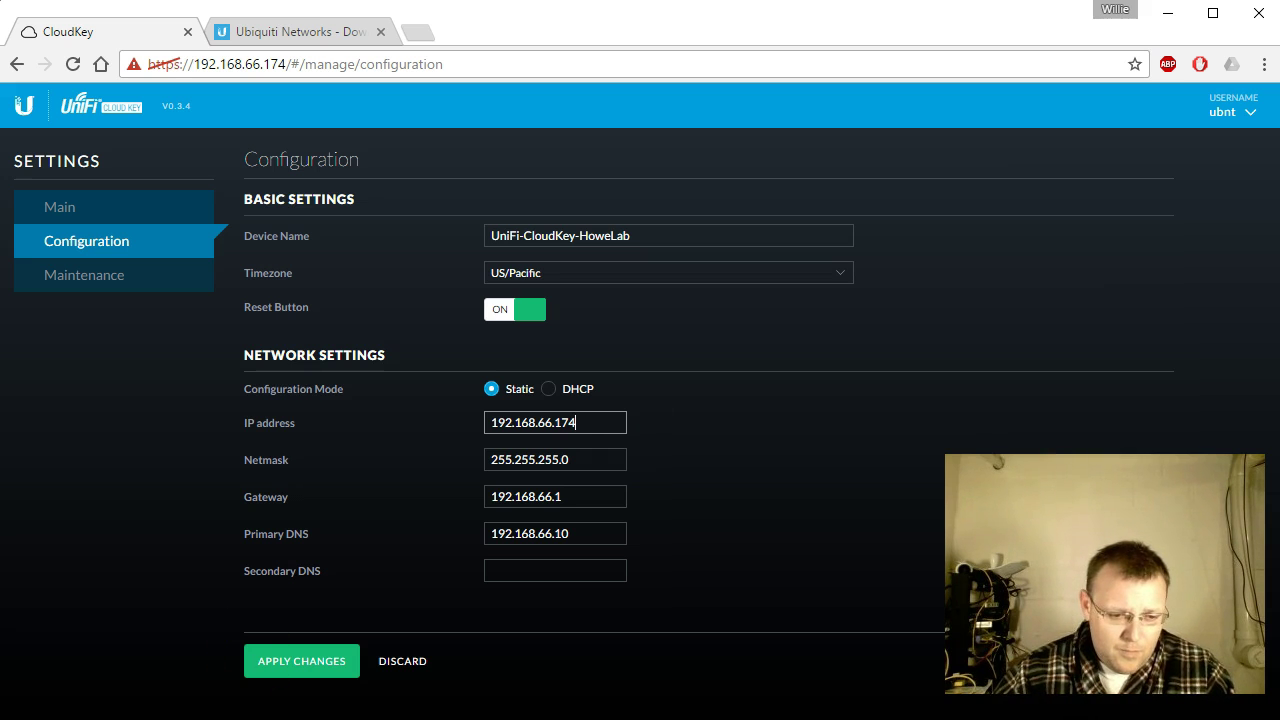
{"action": "left_click", "coordinate": [610, 421]}
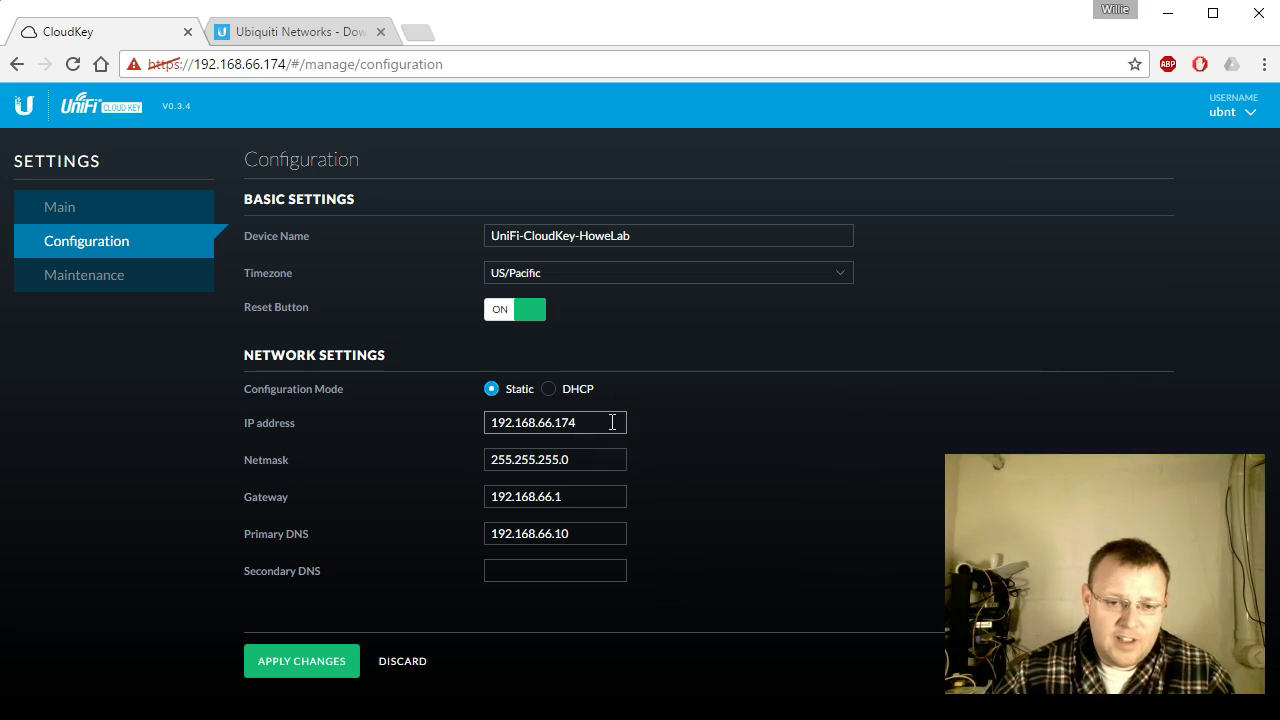
{"action": "key", "text": "BackSpace"}
{"action": "key", "text": "BackSpace"}
{"action": "key", "text": "BackSpace"}
{"action": "type", "text": "5"}
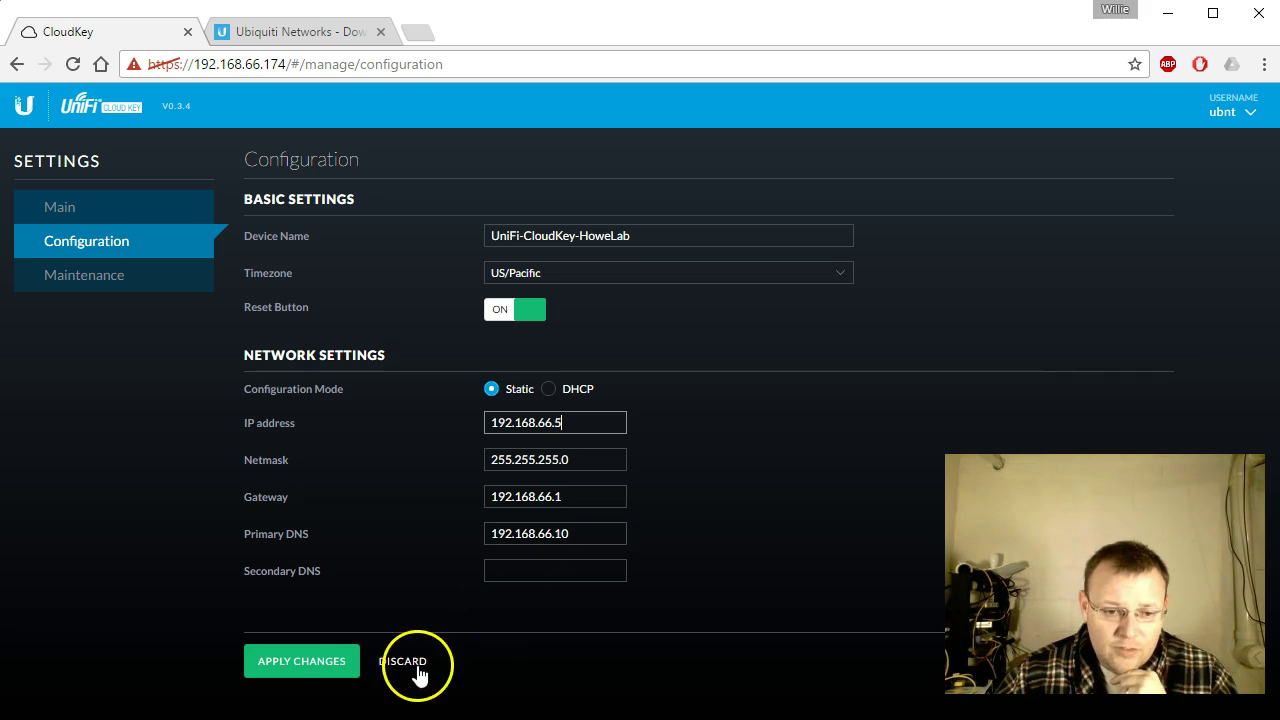
{"action": "left_click", "coordinate": [325, 666]}
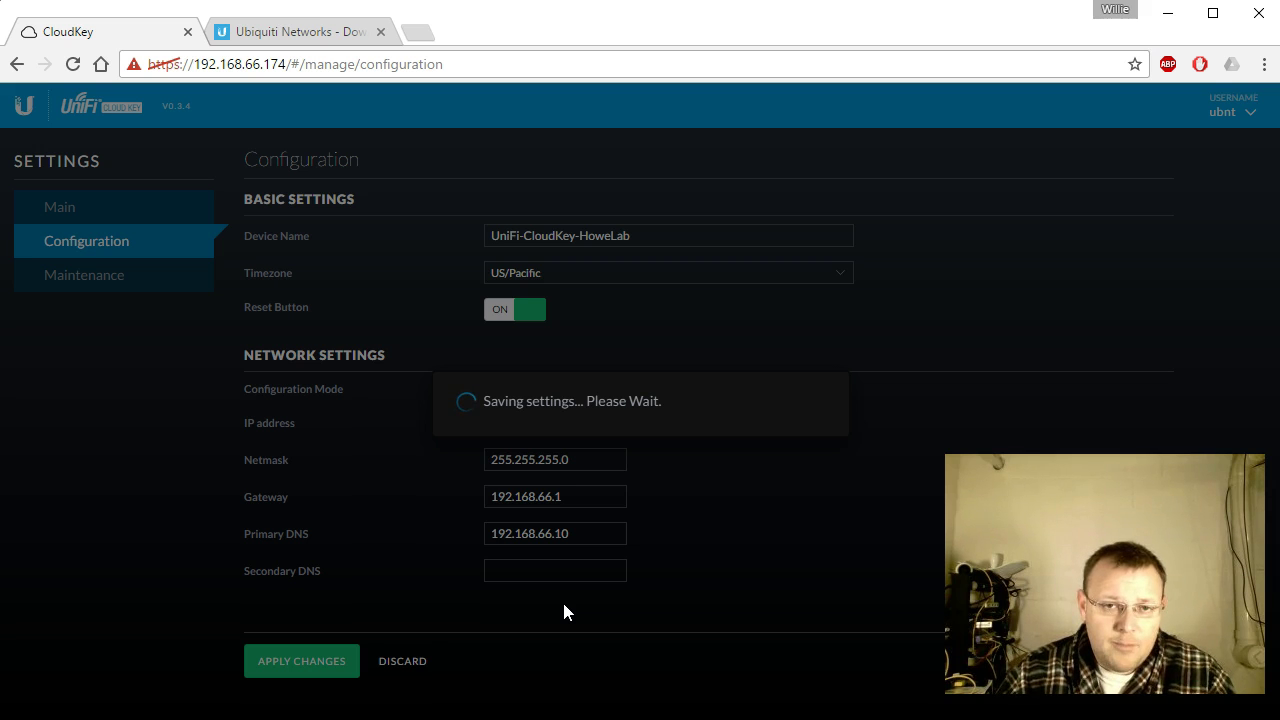
Step: Ping the old address 192.168.66.174 and confirm it no longer responds
{"action": "key", "text": "alt+Tab"}
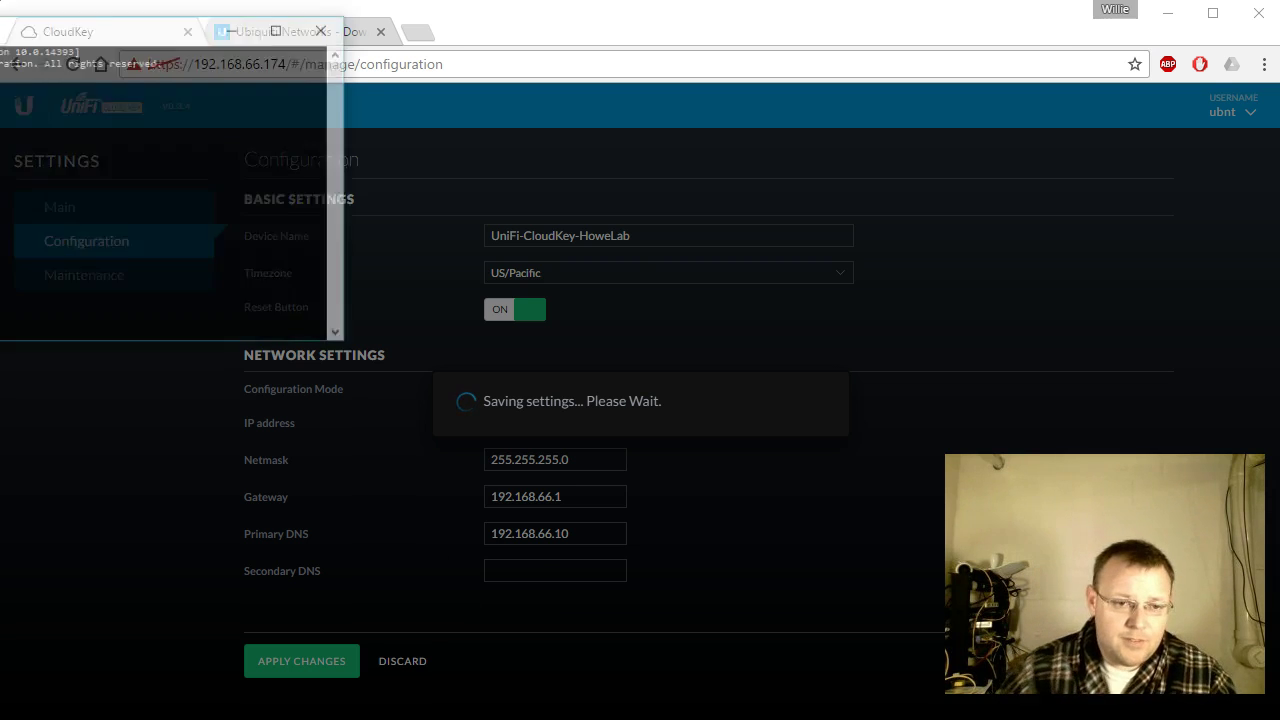
{"action": "type", "text": "68.66.174"}
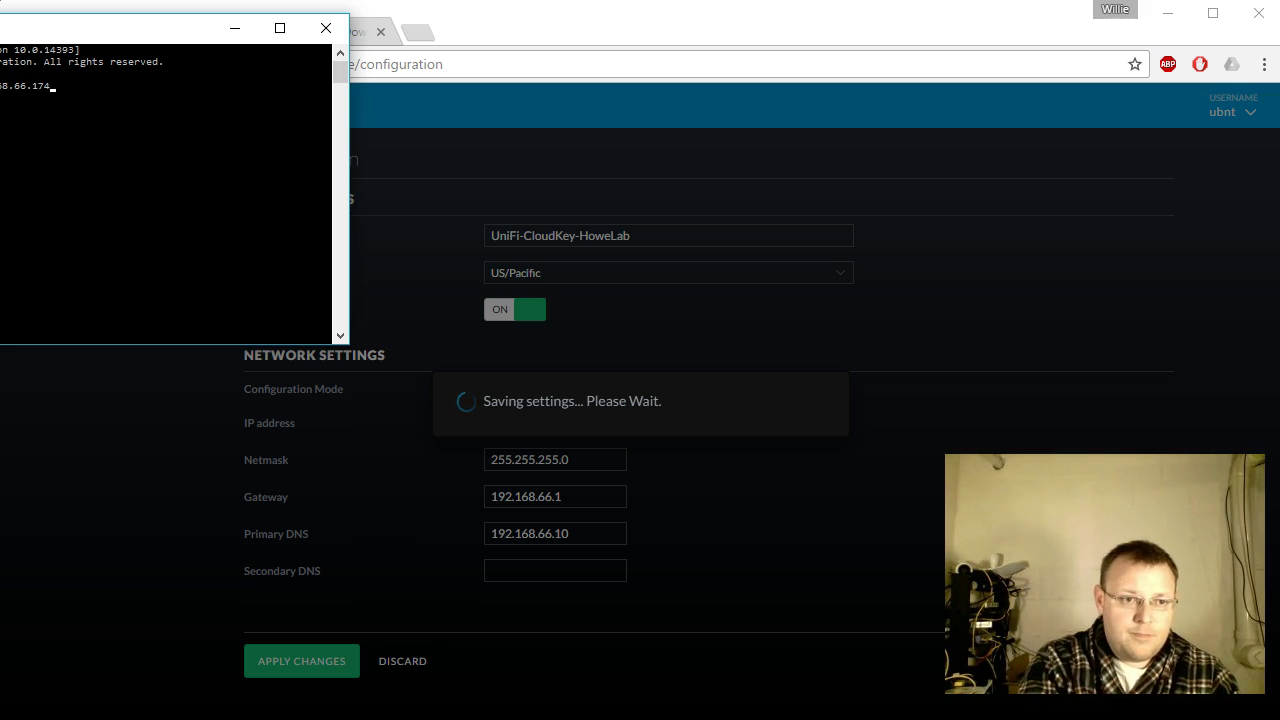
{"action": "key", "text": "Return"}
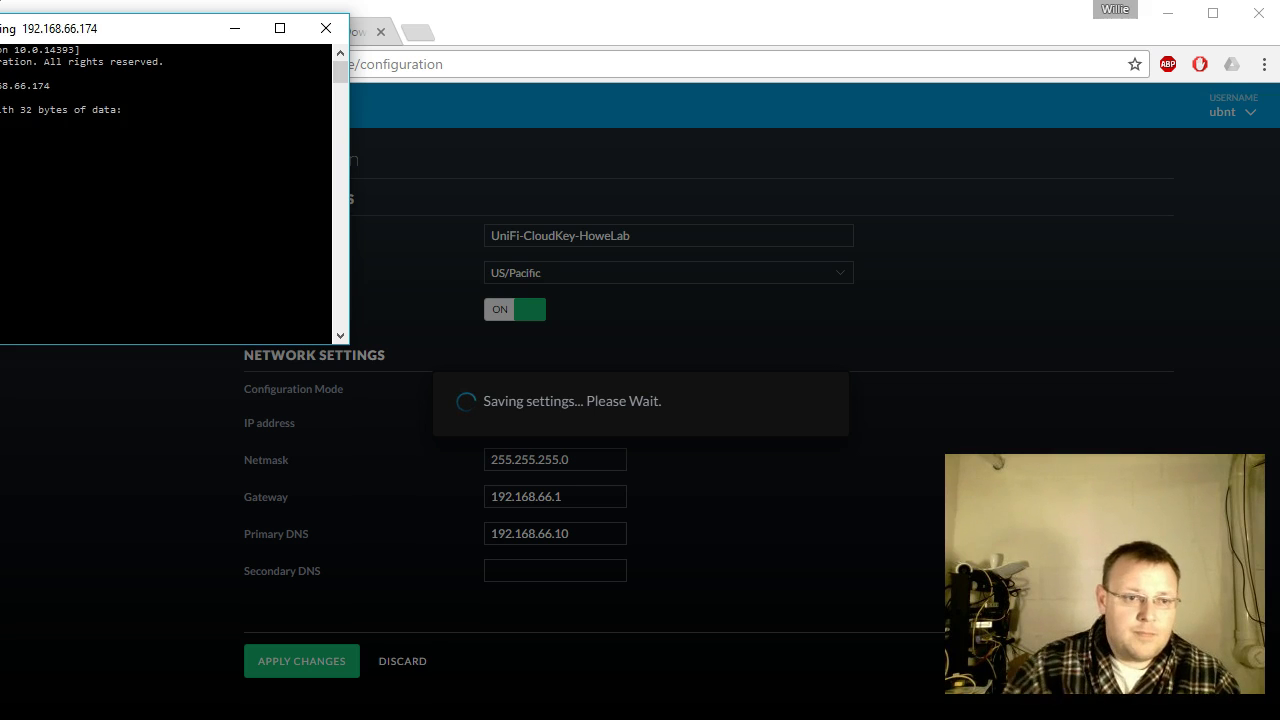
{"action": "left_click_drag", "start_coordinate": [100, 28], "coordinate": [301, 96]}
{"action": "left_click_drag", "start_coordinate": [113, 96], "coordinate": [423, 300]}
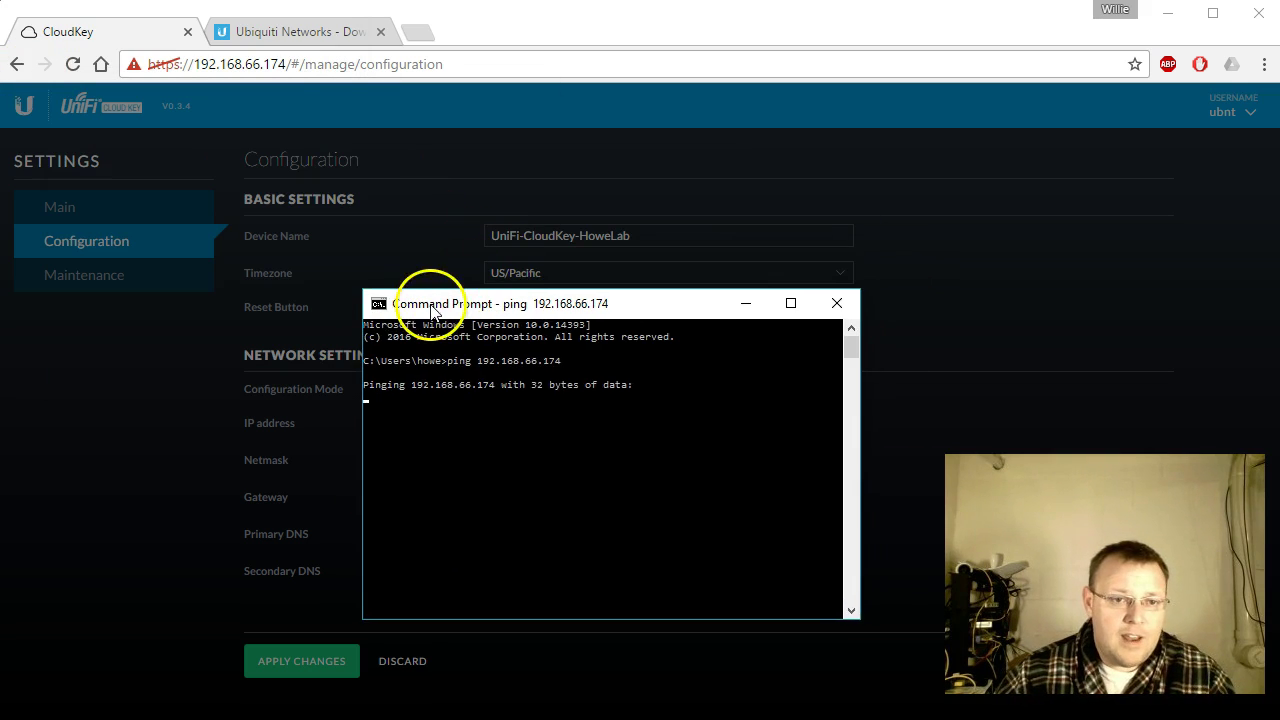
{"action": "left_click", "coordinate": [565, 430]}
{"action": "key", "text": "ctrl+c"}
Step: Ping 192.168.66.5 to confirm it replies, then exit Command Prompt
{"action": "key", "text": "Up"}
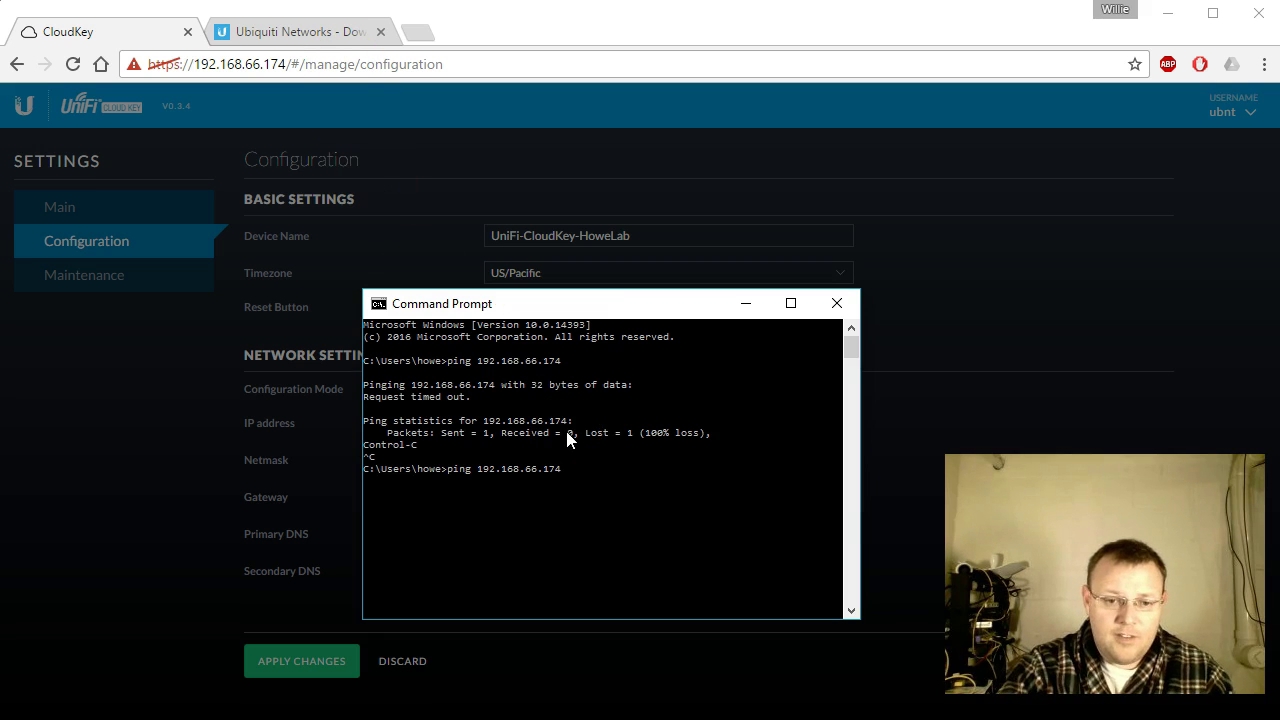
{"action": "key", "text": "BackSpace"}
{"action": "key", "text": "BackSpace"}
{"action": "key", "text": "BackSpace"}
{"action": "type", "text": "5"}
{"action": "key", "text": "Return"}
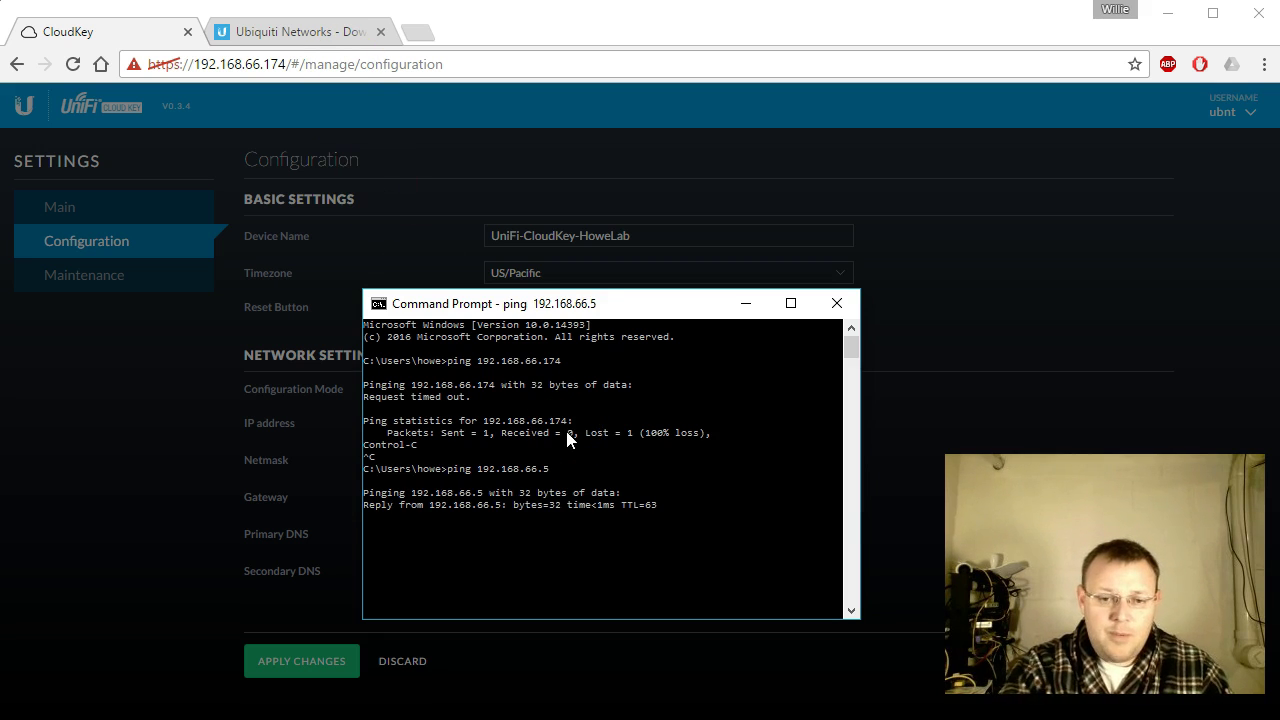
{"action": "type", "text": "exit"}
{"action": "key", "text": "Return"}
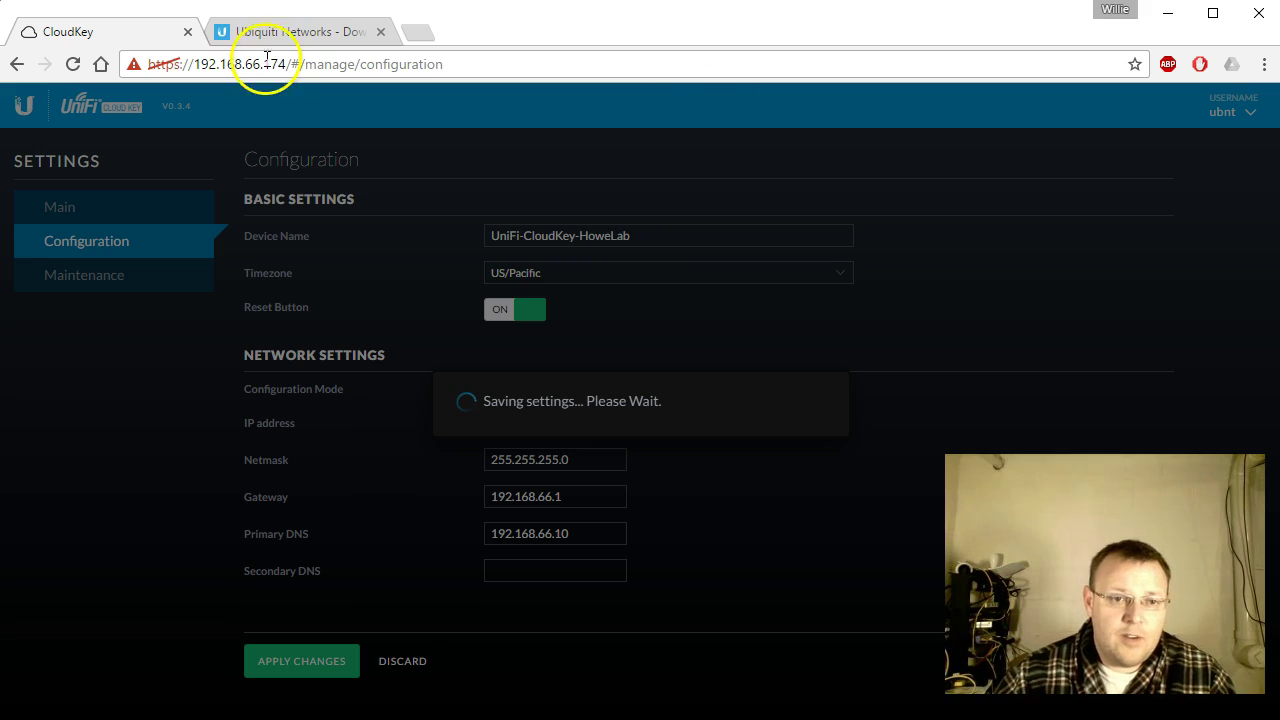
{"action": "left_click_drag", "start_coordinate": [264, 64], "coordinate": [797, 93]}
{"action": "type", "text": "5"}
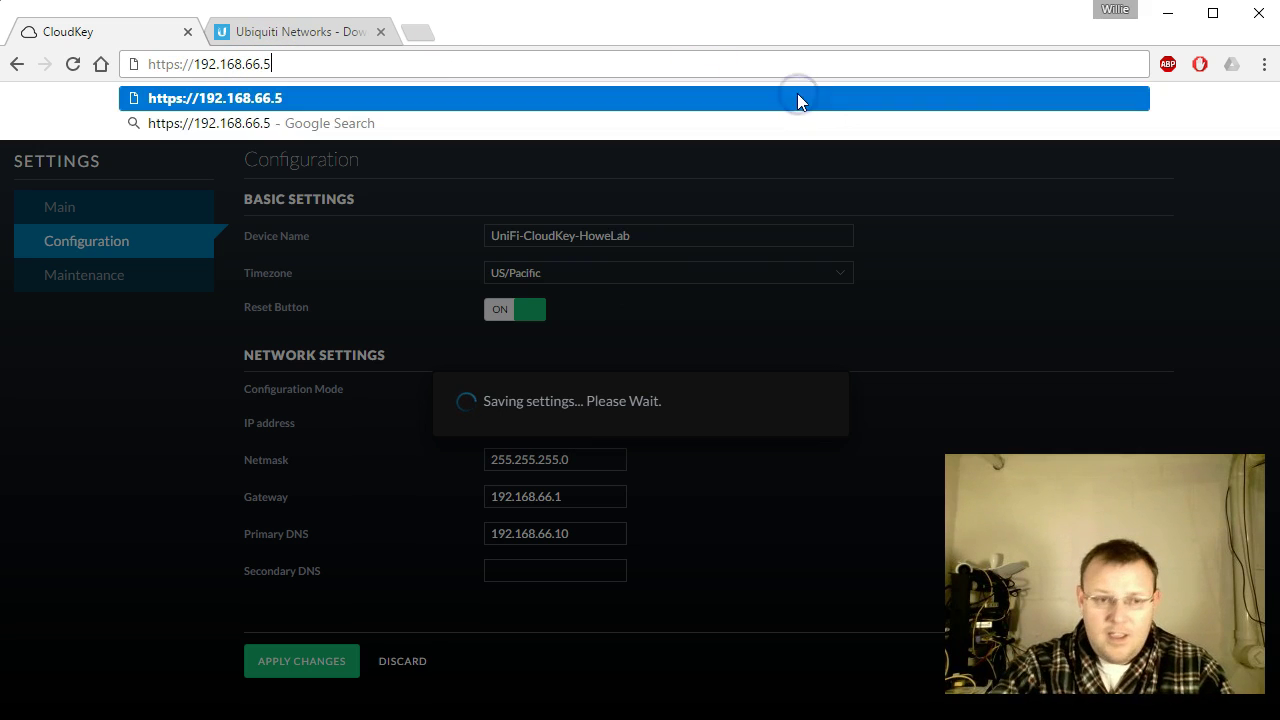
{"action": "key", "text": "Return"}
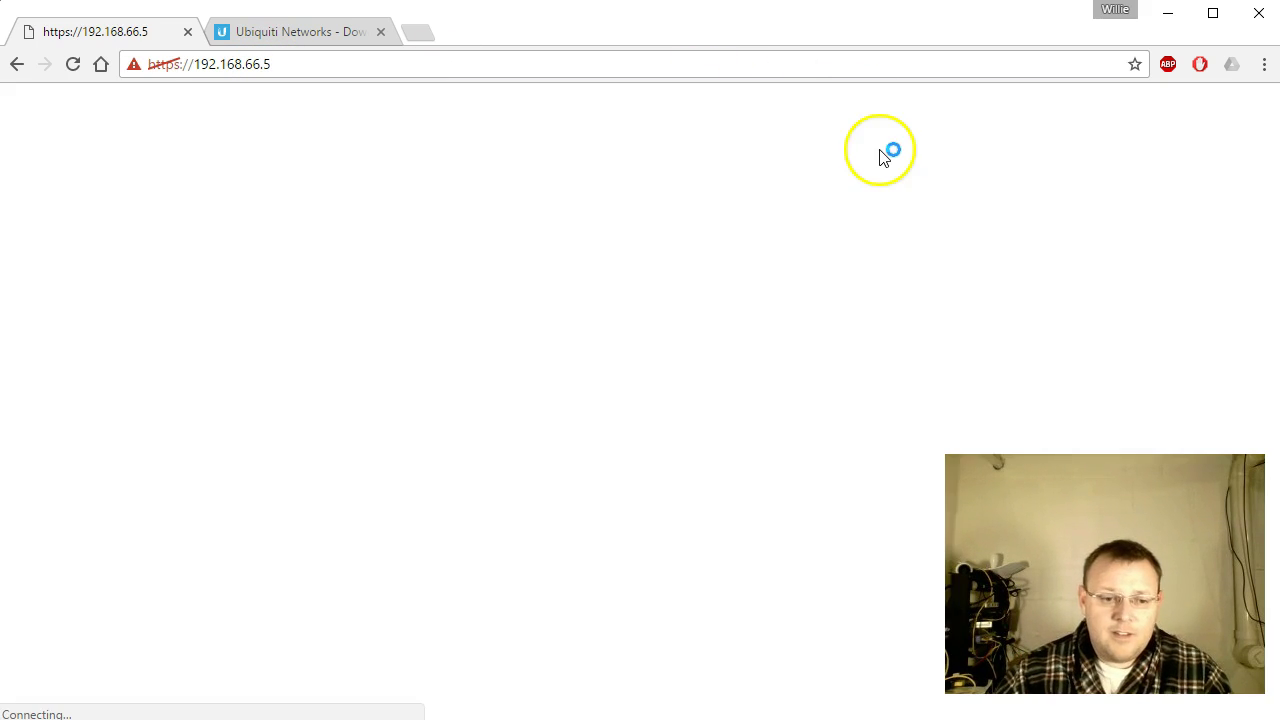
Step: Proceed past the 192.168.66.5 certificate warning and sign in with the admin username and new password
{"action": "left_click", "coordinate": [415, 523]}
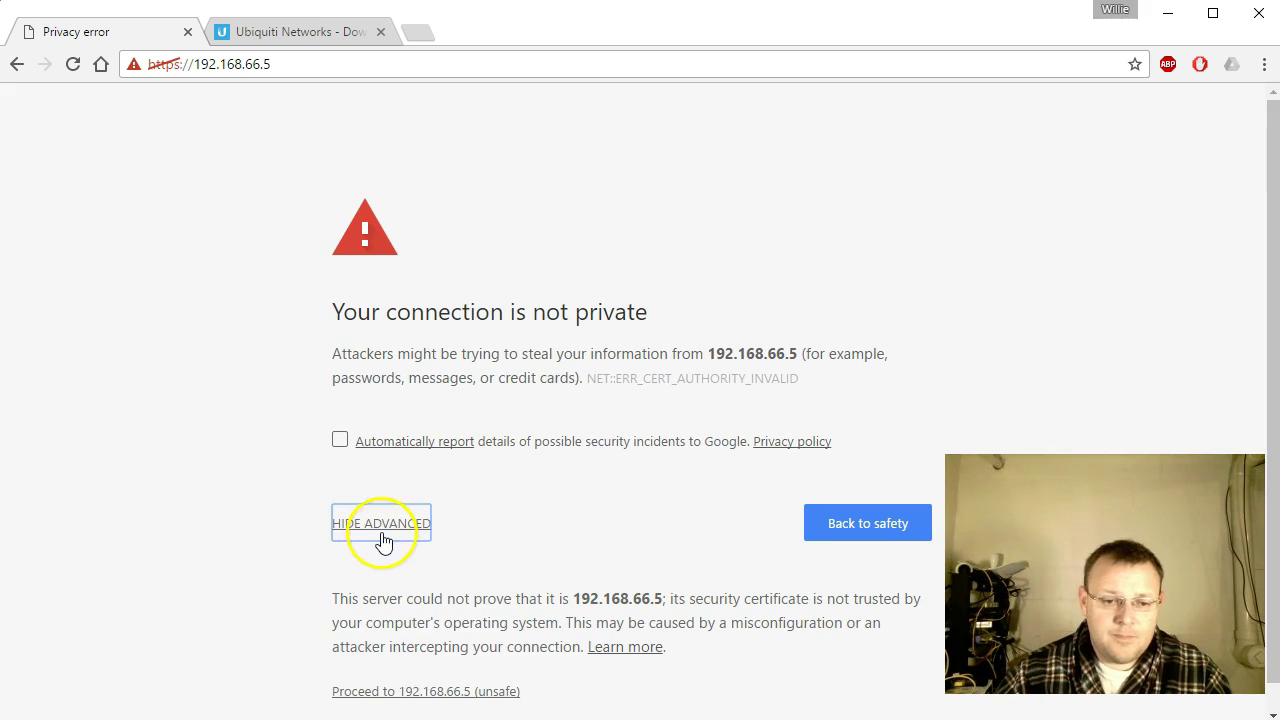
{"action": "left_click", "coordinate": [431, 693]}
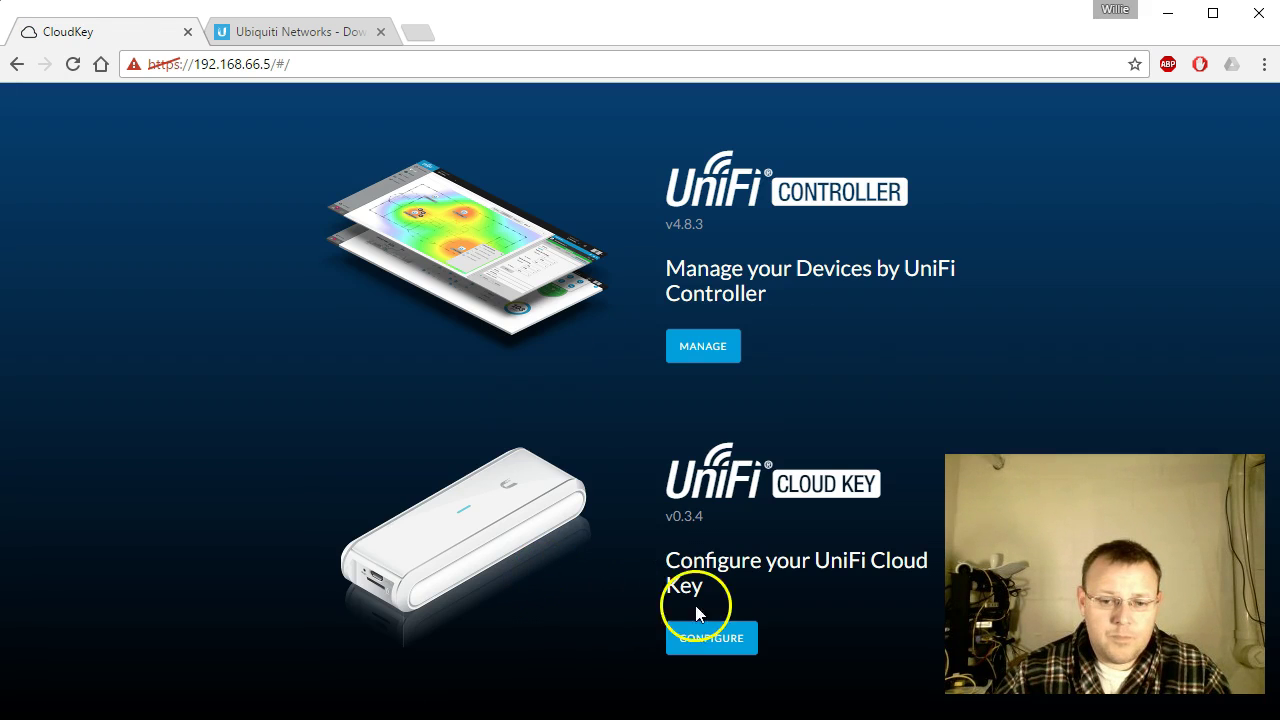
{"action": "left_click", "coordinate": [706, 640]}
{"action": "left_click", "coordinate": [737, 390]}
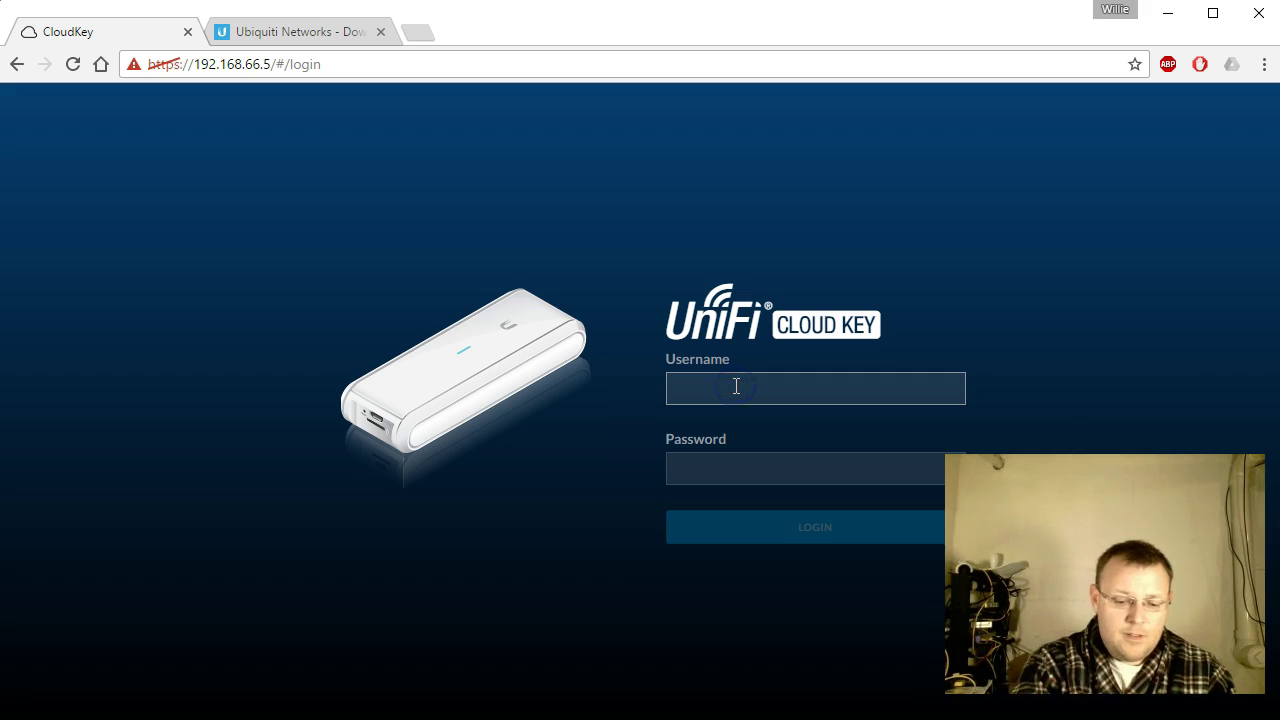
{"action": "type", "text": "ubnt"}
{"action": "key", "text": "Tab"}
{"action": "type", "text": "******"}
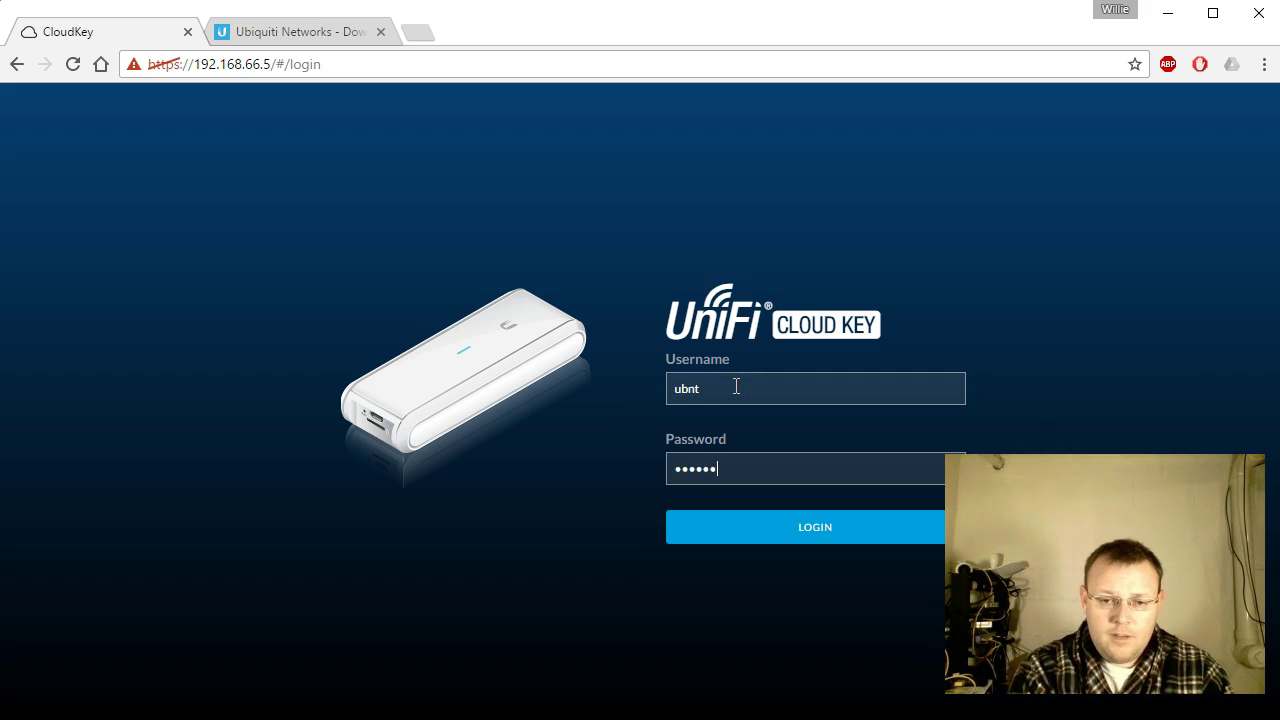
{"action": "type", "text": "**"}
{"action": "key", "text": "Return"}
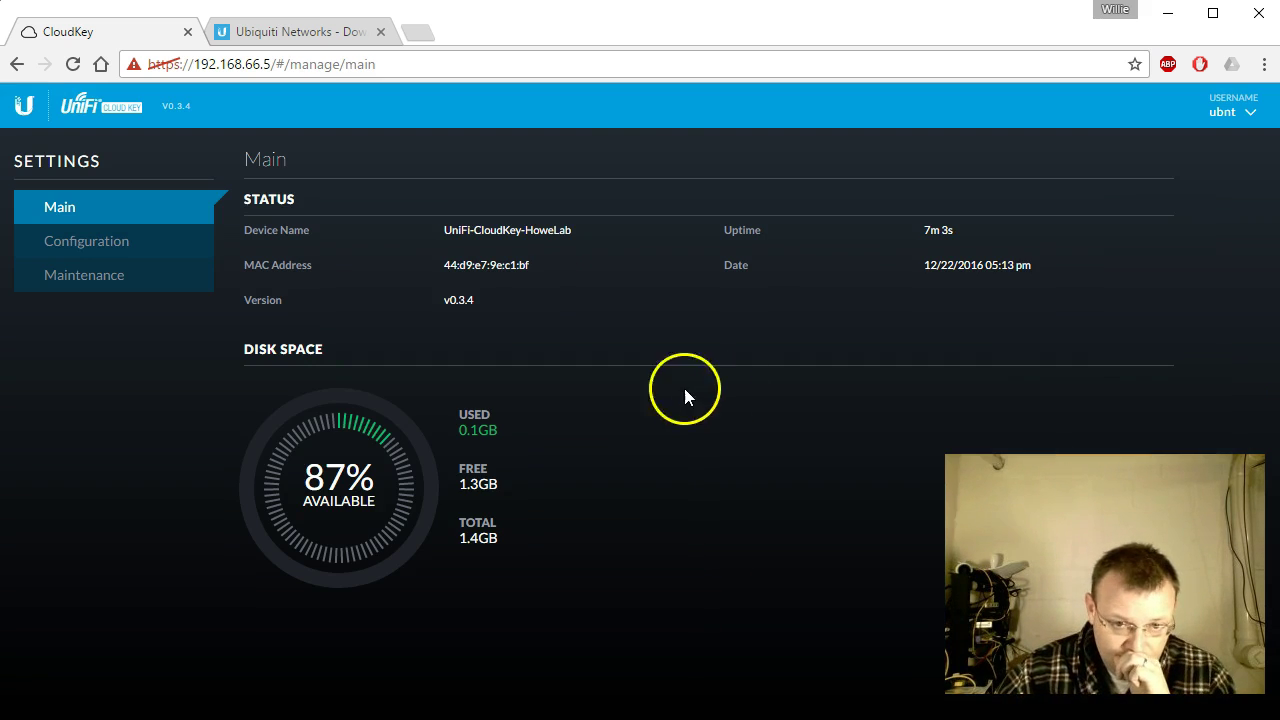
Step: Verify the Configuration page still shows IP 192.168.66.5, then view Maintenance settings
{"action": "left_click", "coordinate": [100, 244]}
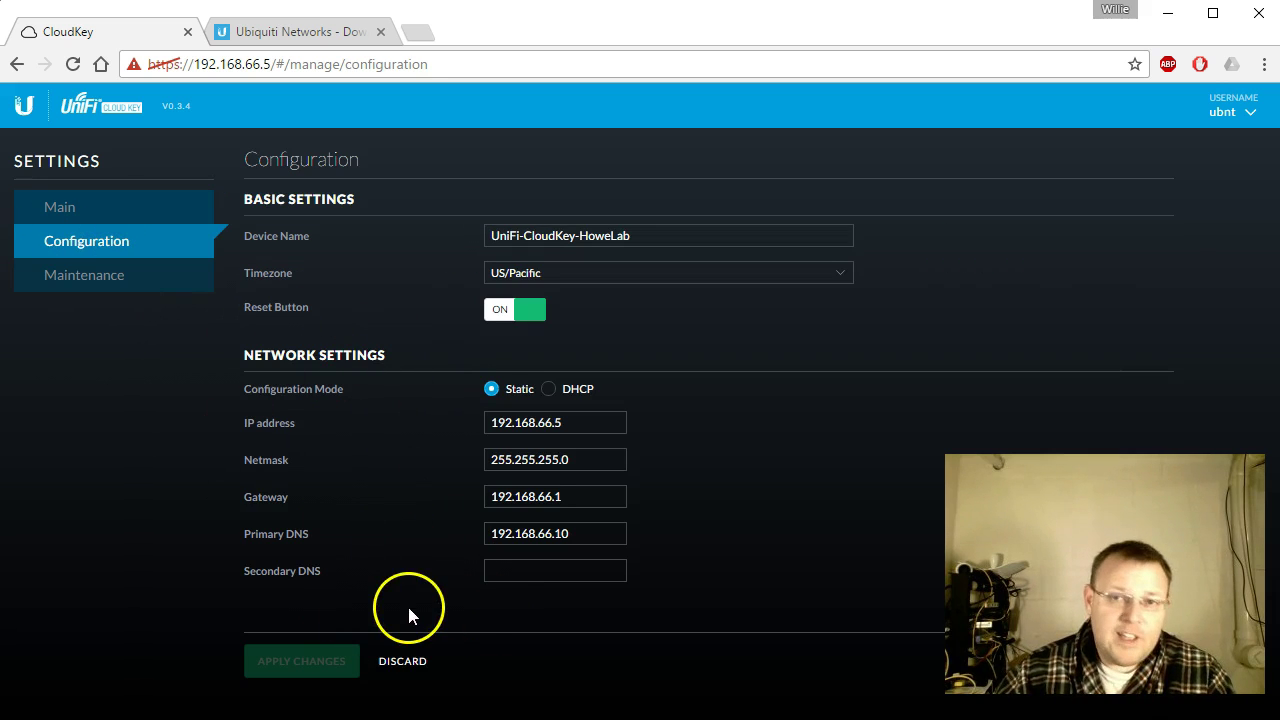
{"action": "left_click", "coordinate": [580, 566]}
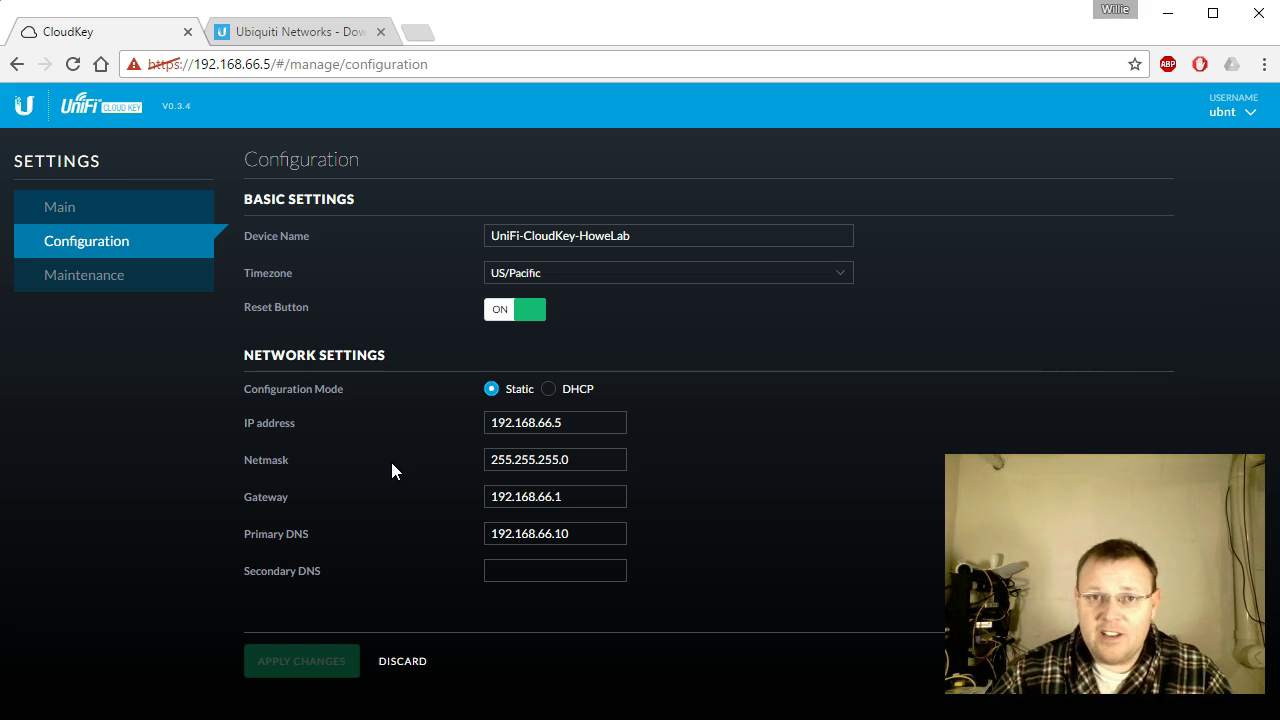
{"action": "left_click", "coordinate": [66, 276]}
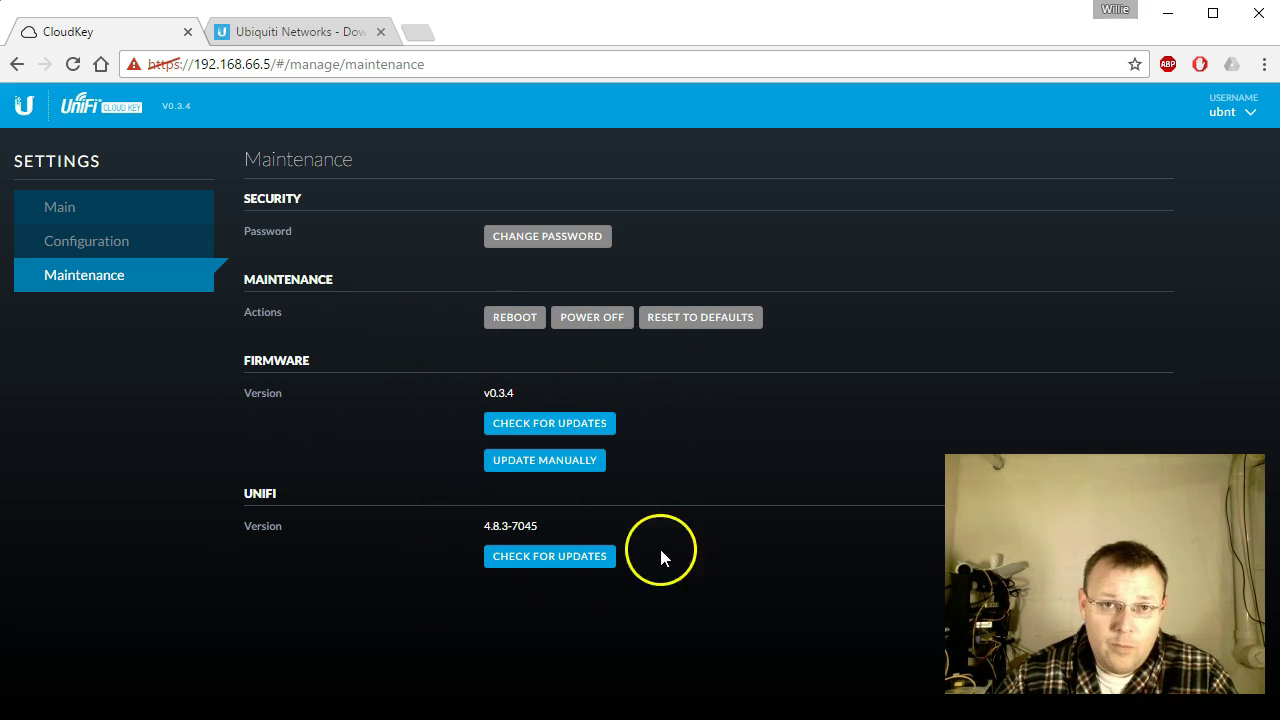
Step: Check for updates and install Cloud Key firmware v0.5.9, confirming the update, then return to login
{"action": "left_click", "coordinate": [569, 434]}
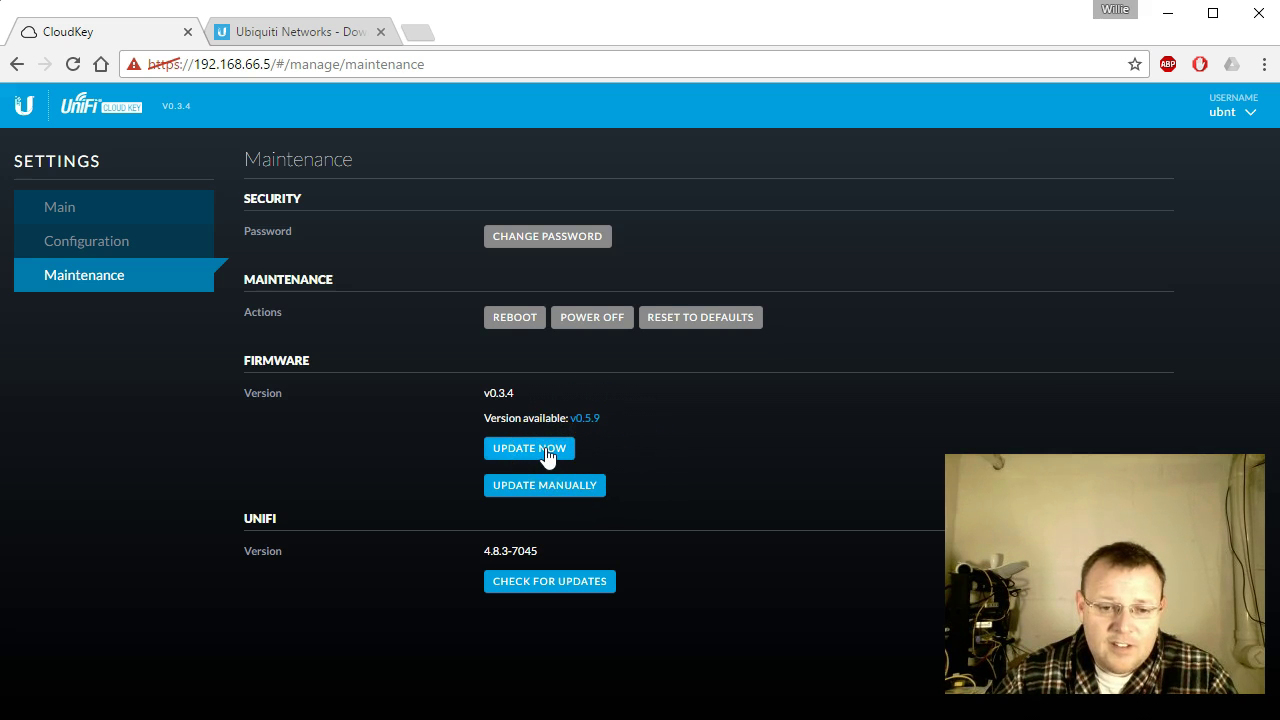
{"action": "left_click", "coordinate": [547, 452]}
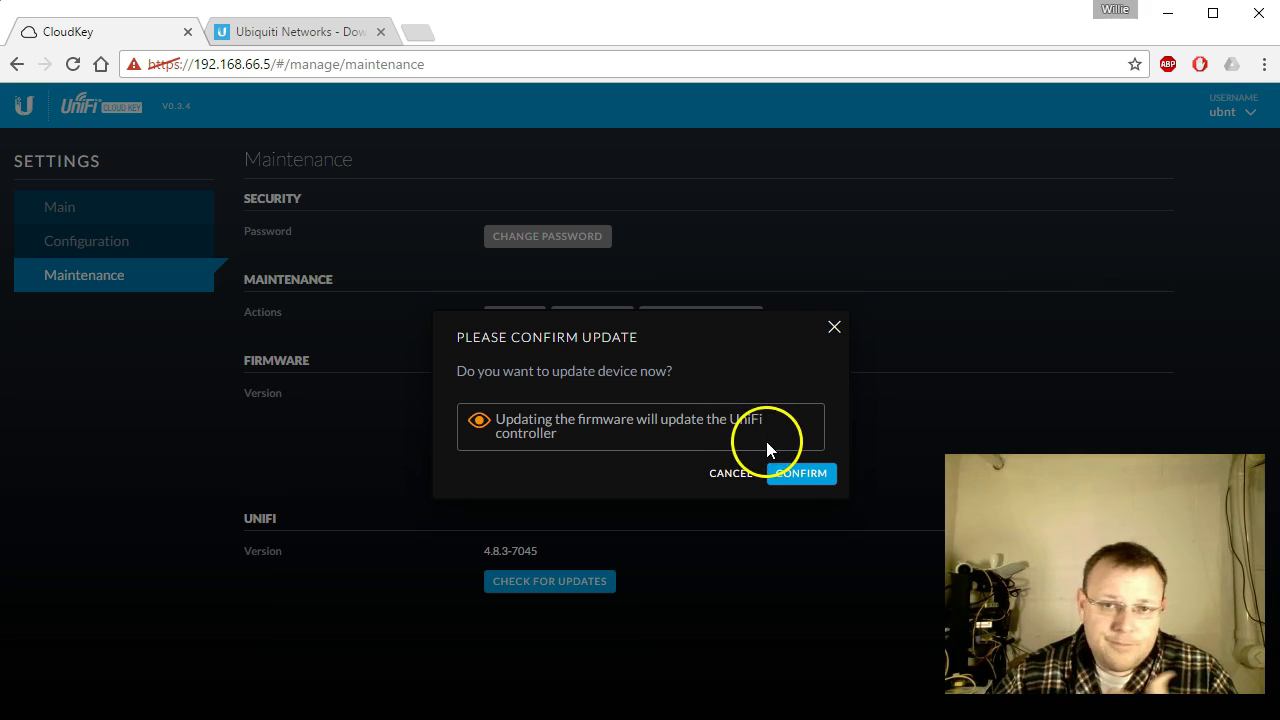
{"action": "left_click", "coordinate": [812, 472]}
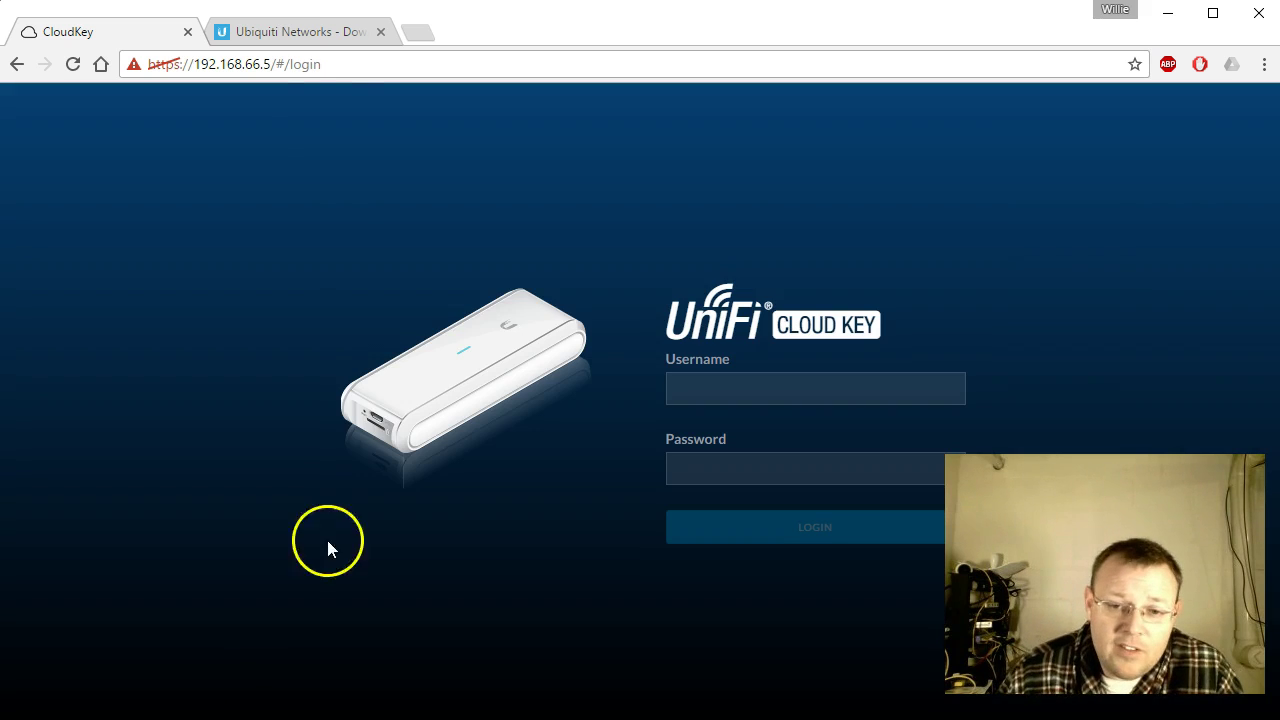
{"action": "left_click", "coordinate": [767, 388]}
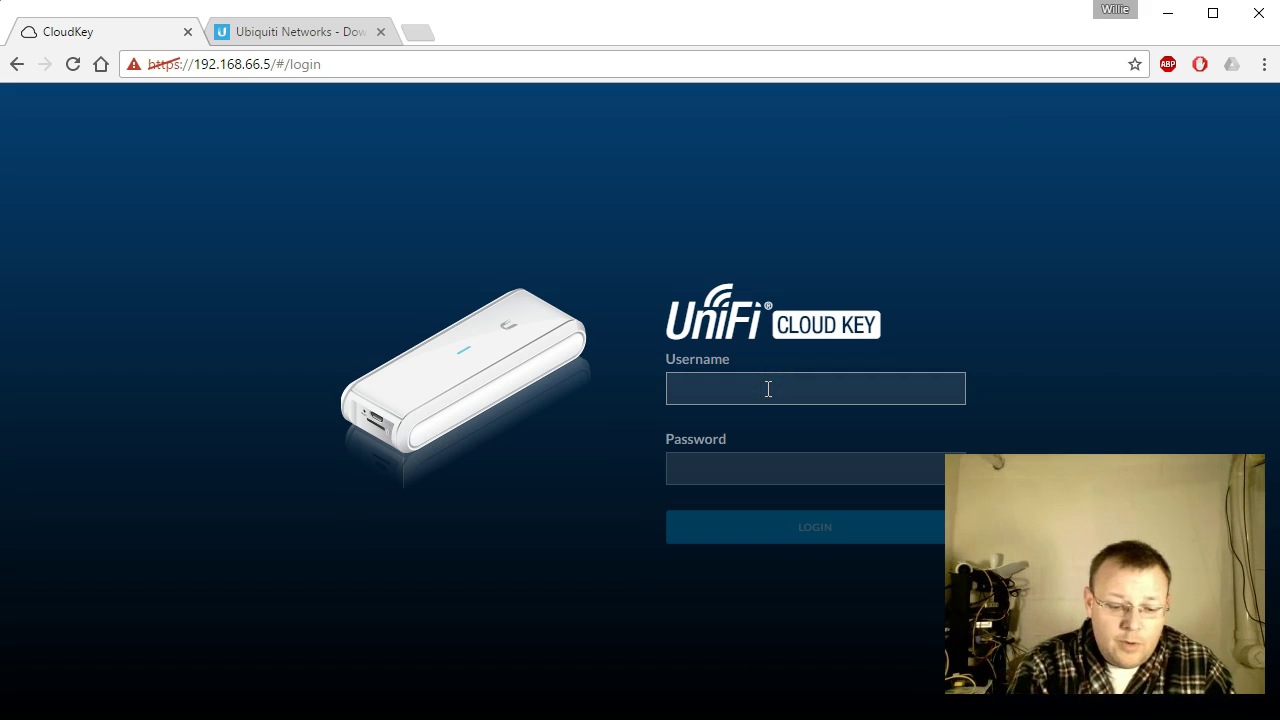
Step: Log in with the admin username and password and check the device name and version v0.5.9
{"action": "type", "text": "ubnt"}
{"action": "key", "text": "Tab"}
{"action": "type", "text": "*******"}
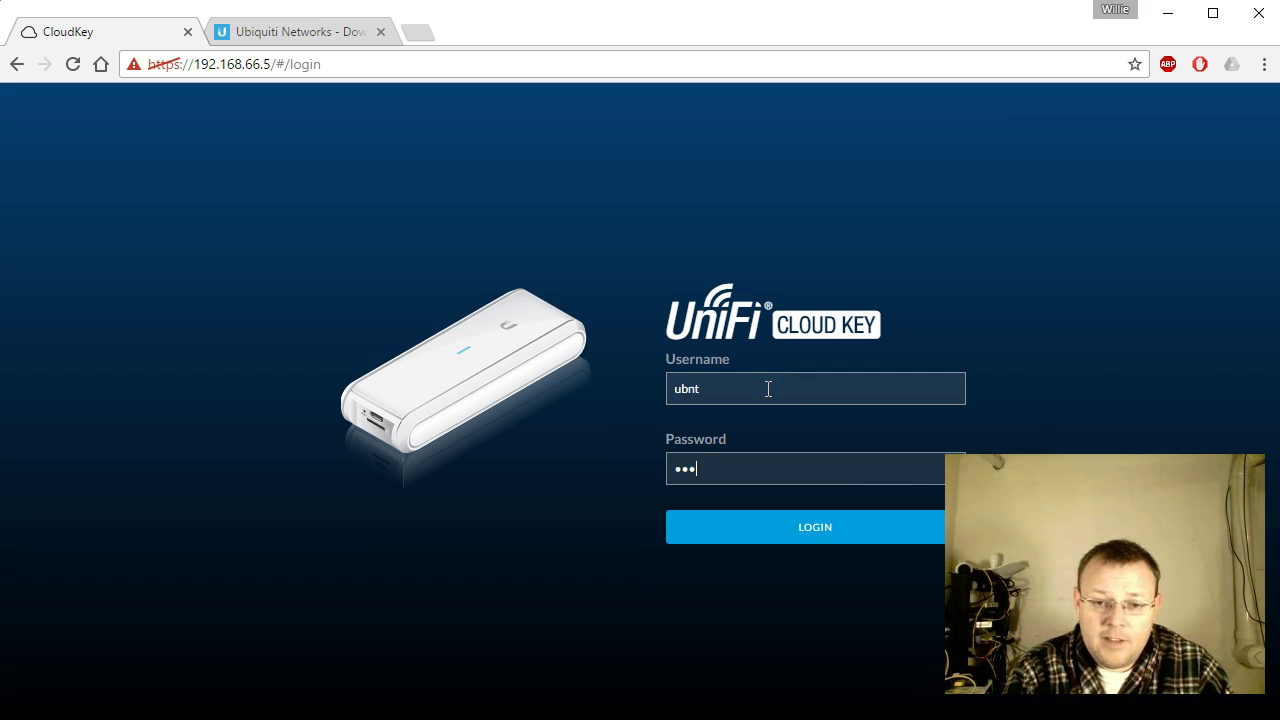
{"action": "type", "text": "*"}
{"action": "key", "text": "Return"}
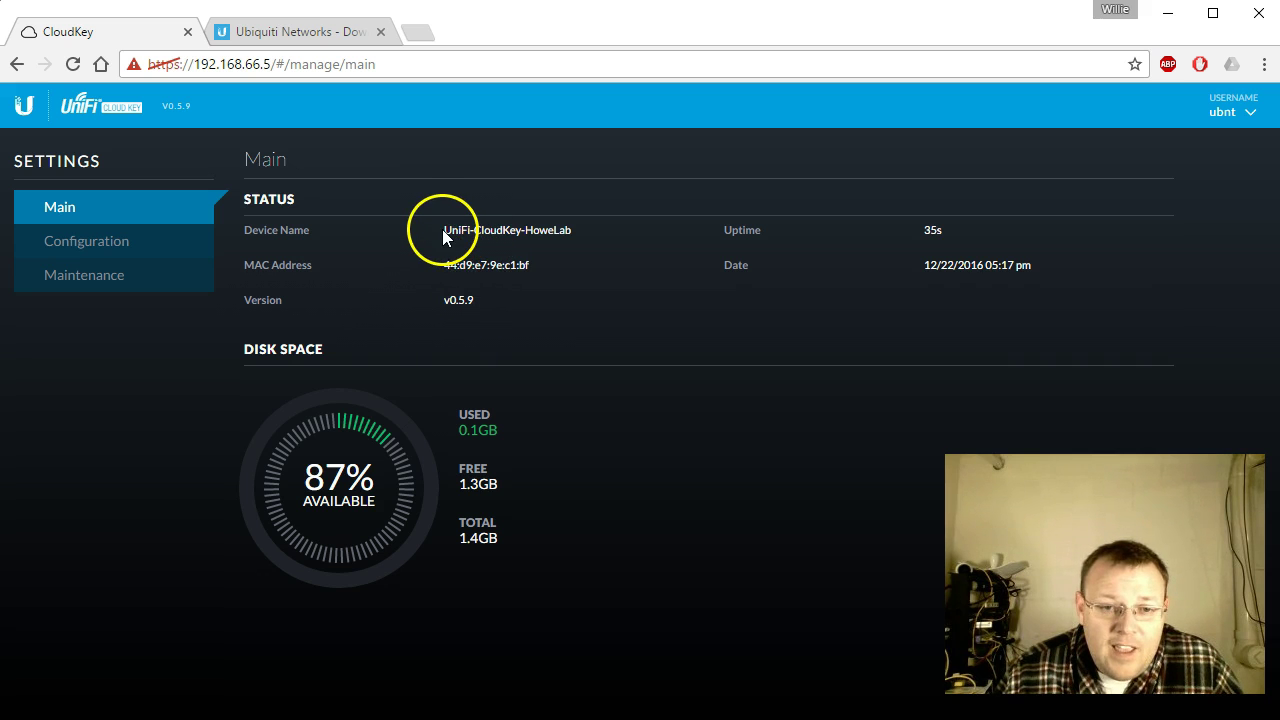
{"action": "left_click_drag", "start_coordinate": [443, 234], "coordinate": [580, 234]}
Step: Save the timezone as (UTC-06:00) Central Time (US & Canada), then view the Maintenance page
{"action": "left_click", "coordinate": [576, 240]}
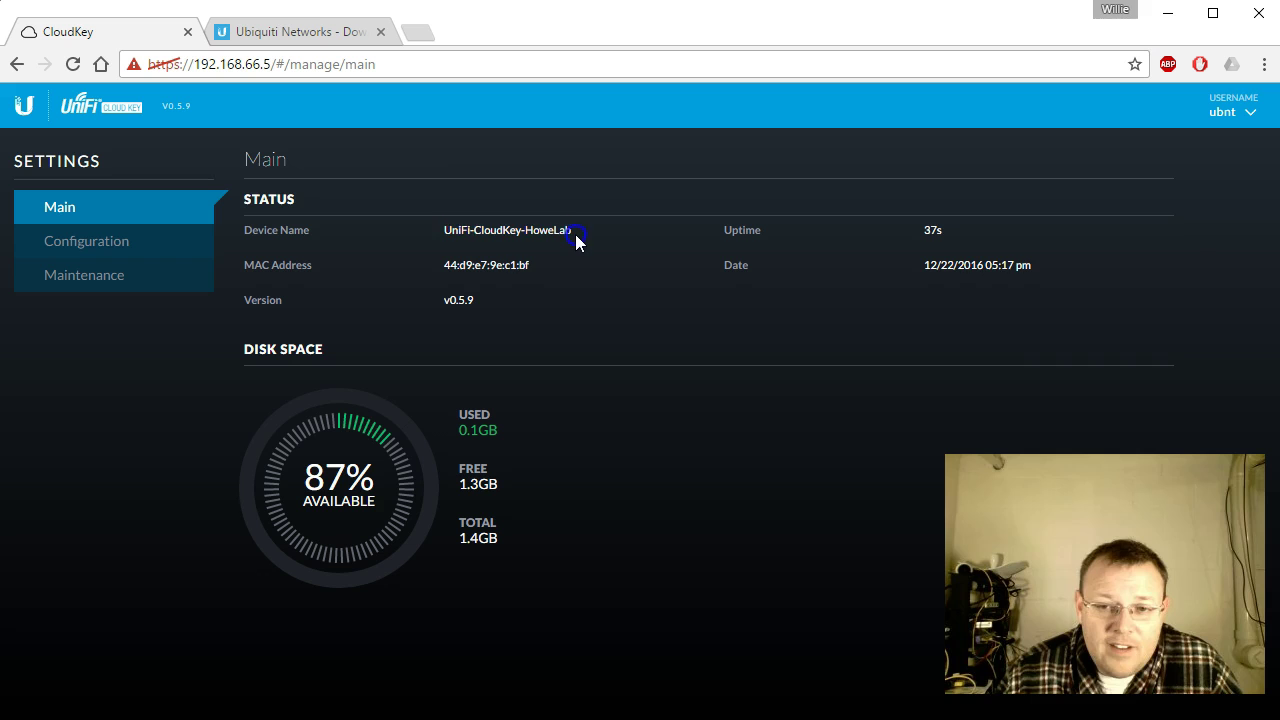
{"action": "left_click", "coordinate": [122, 244]}
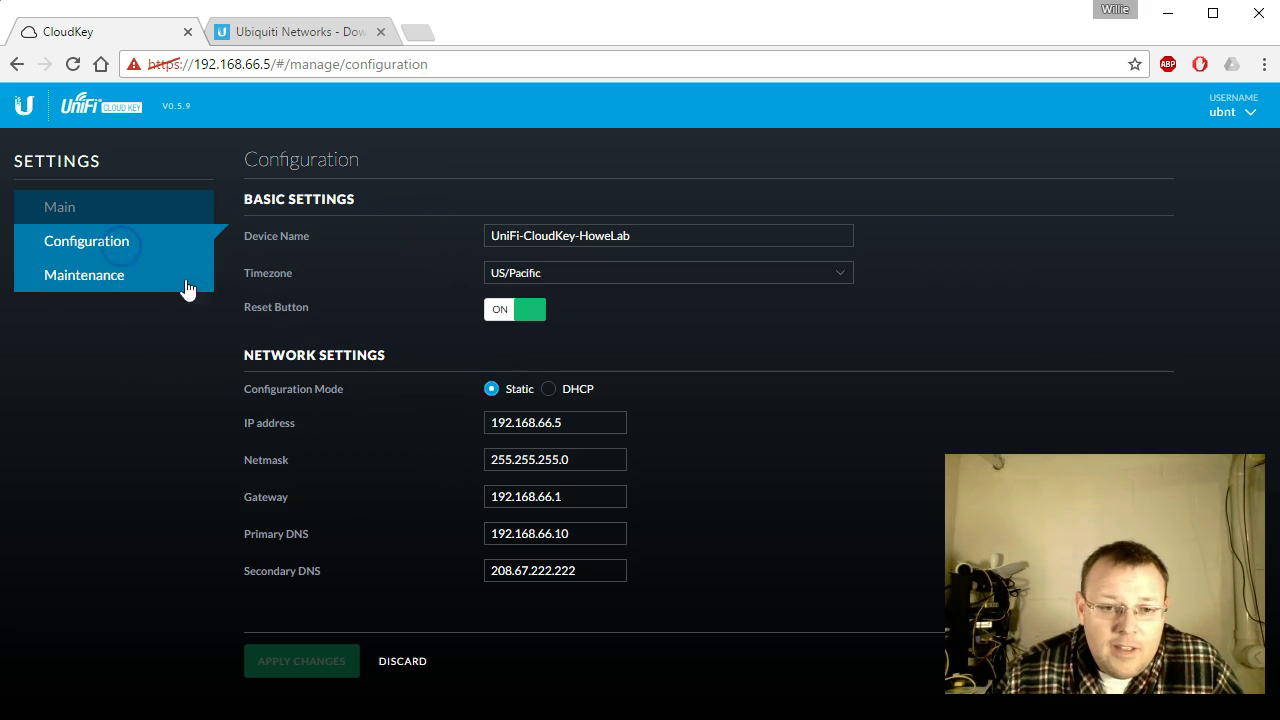
{"action": "left_click", "coordinate": [617, 274]}
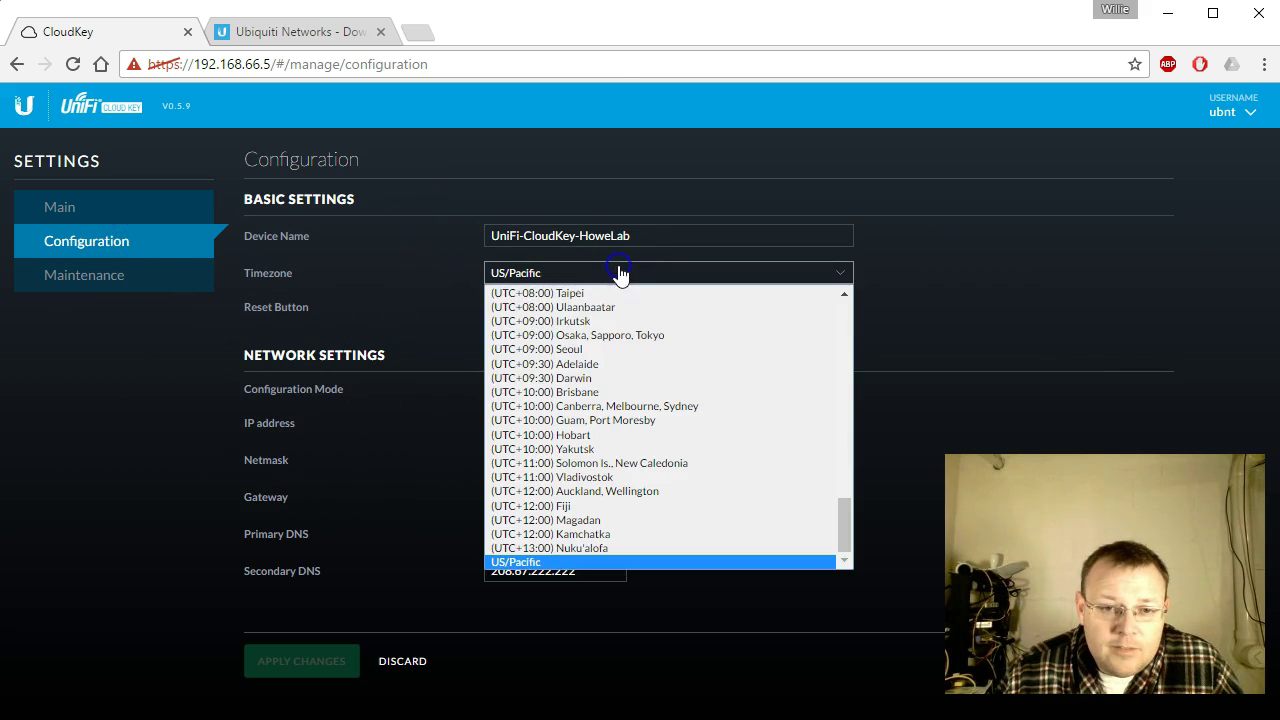
{"action": "scroll", "coordinate": [630, 474], "scroll_direction": "up", "scroll_amount": 15}
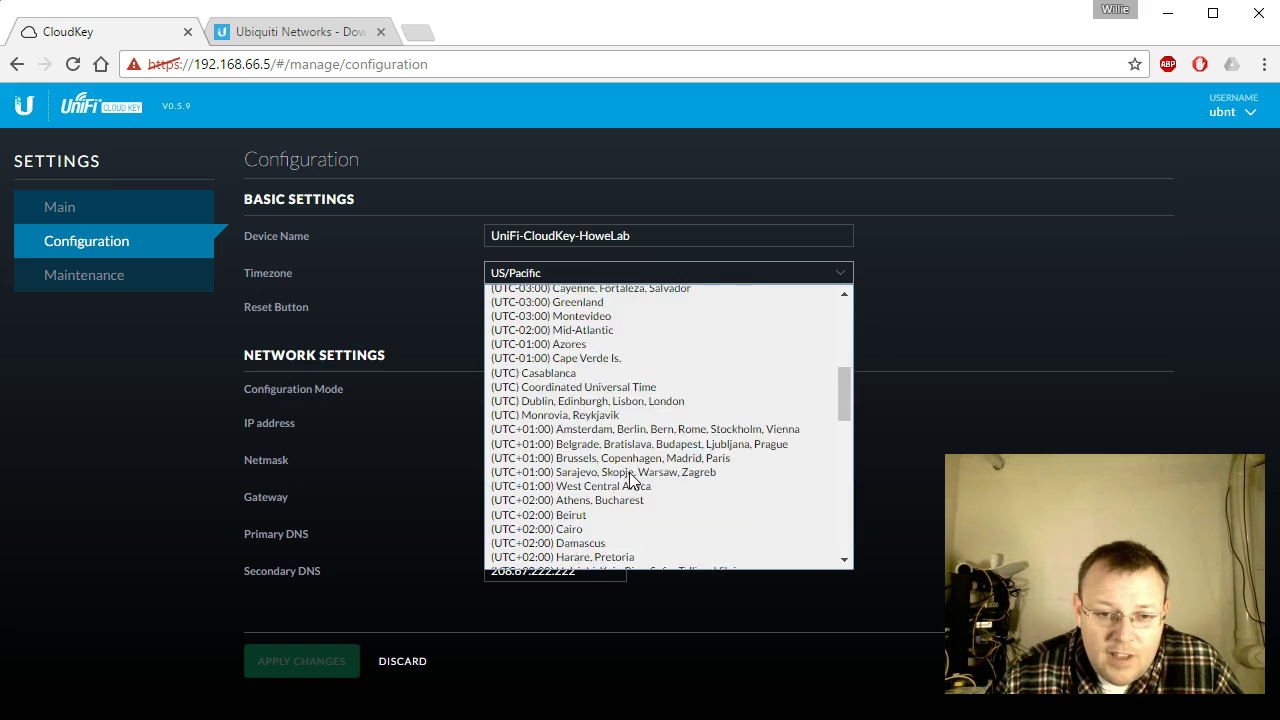
{"action": "left_click", "coordinate": [623, 385]}
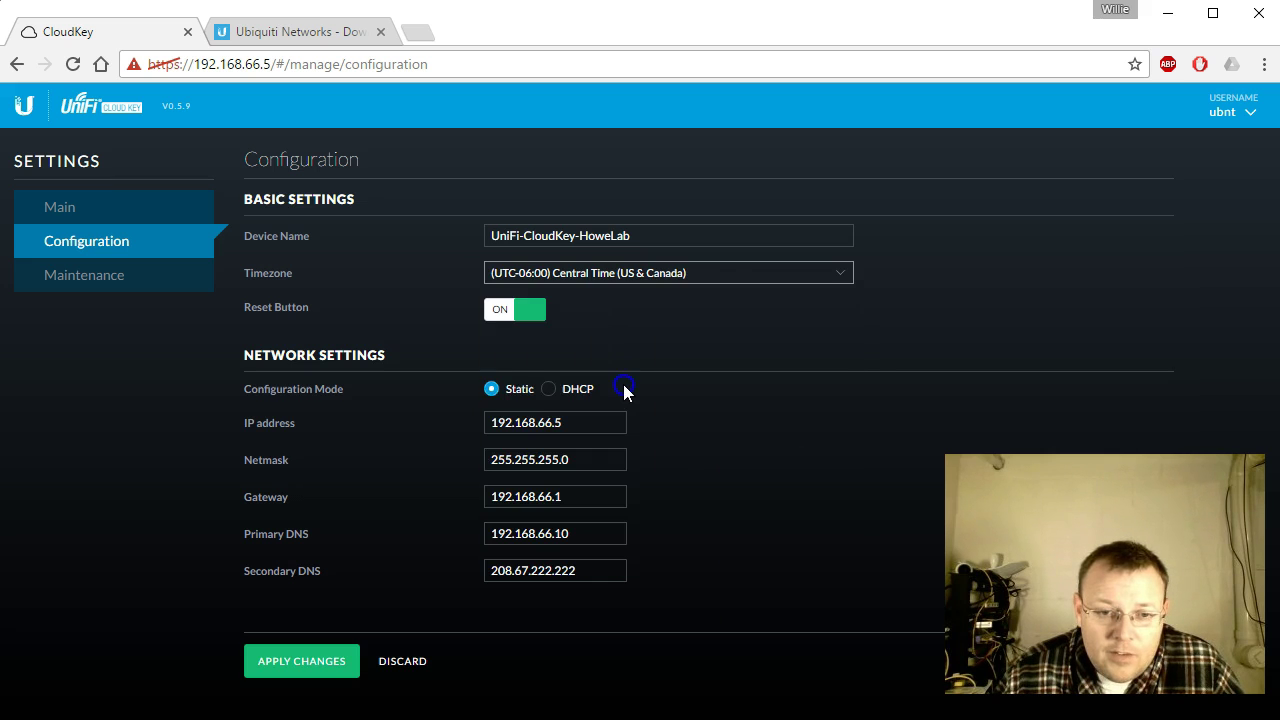
{"action": "left_click", "coordinate": [318, 664]}
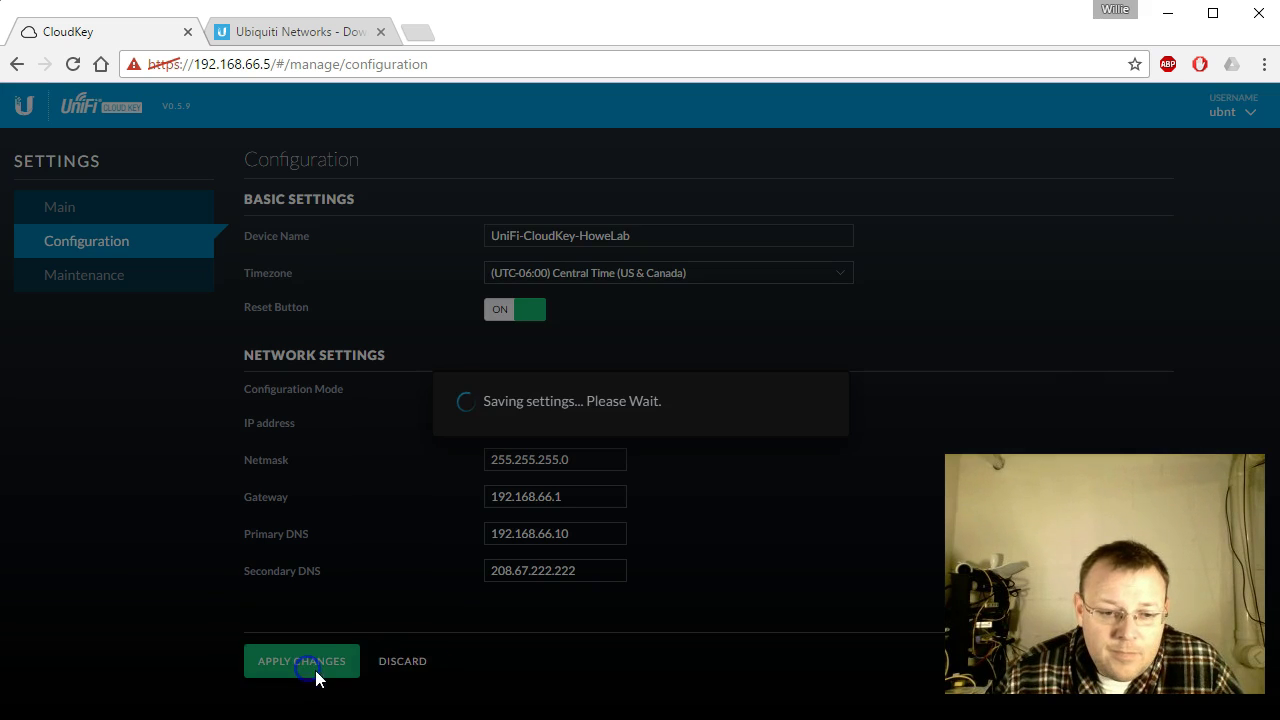
{"action": "left_click", "coordinate": [509, 641]}
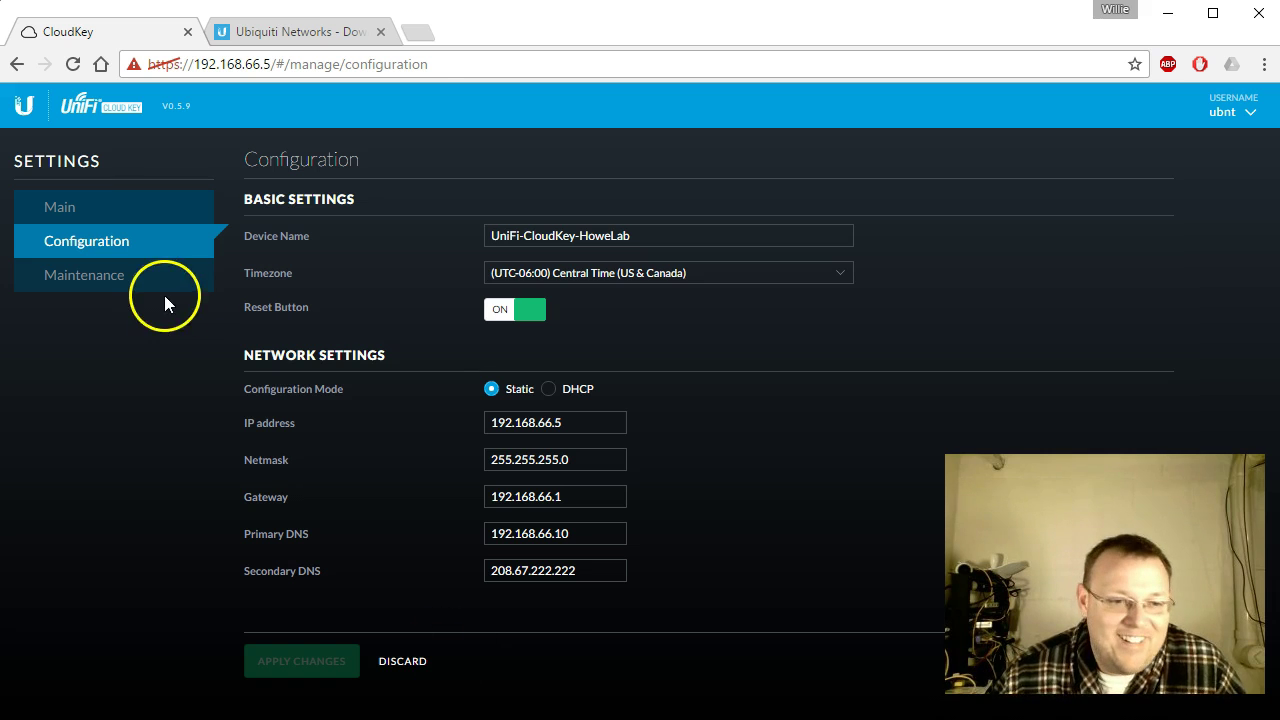
{"action": "left_click", "coordinate": [103, 288]}
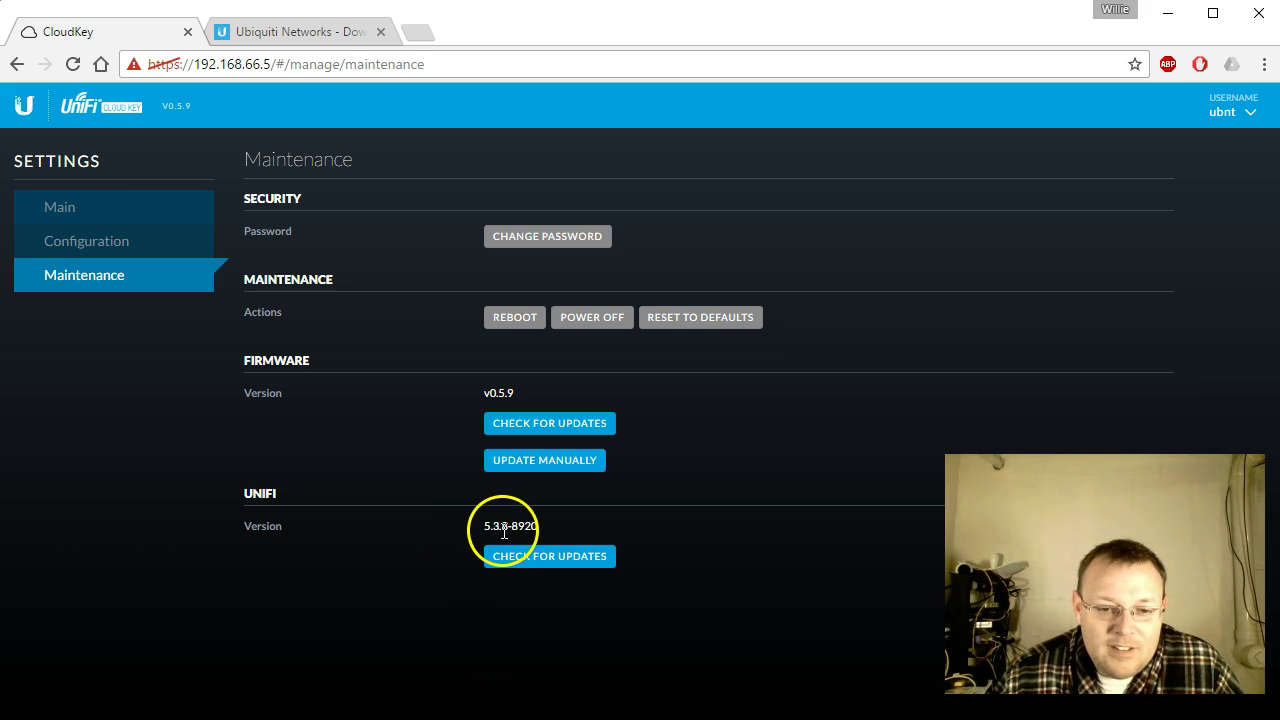
Step: Return to Main, close the Ubiquiti Networks tab, and log out of the Cloud Key
{"action": "left_click", "coordinate": [78, 212]}
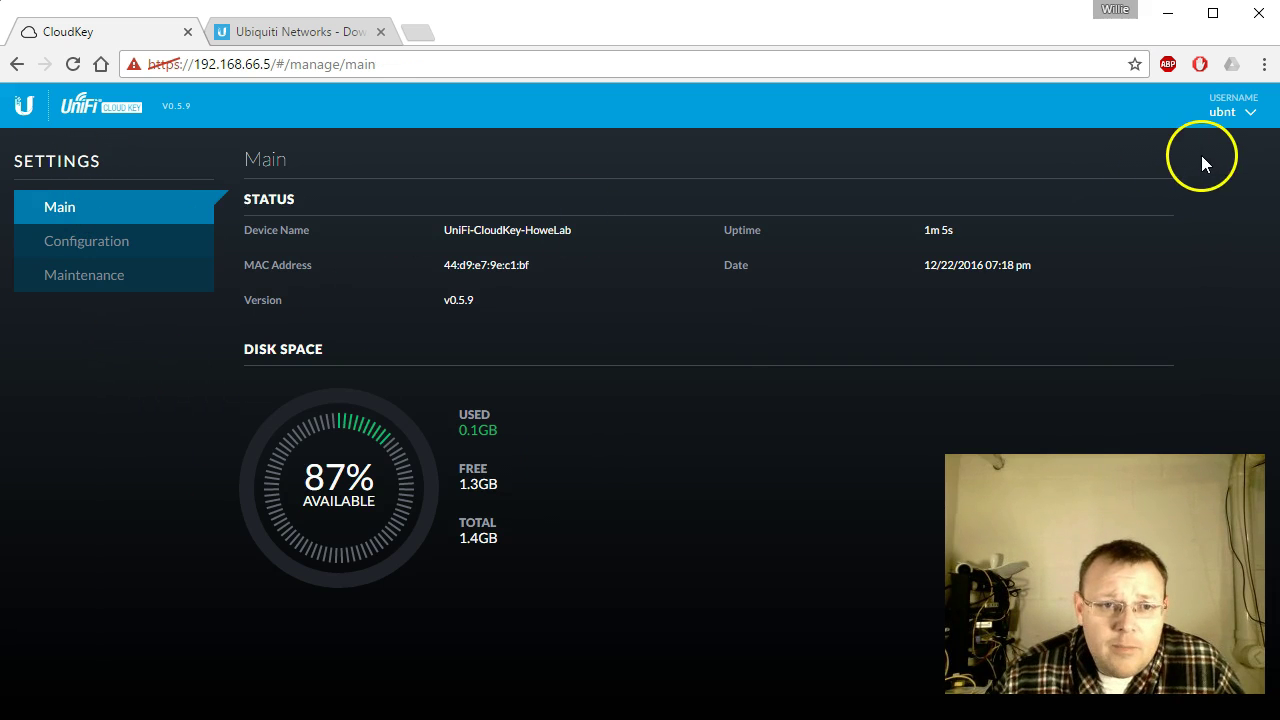
{"action": "left_click", "coordinate": [380, 31]}
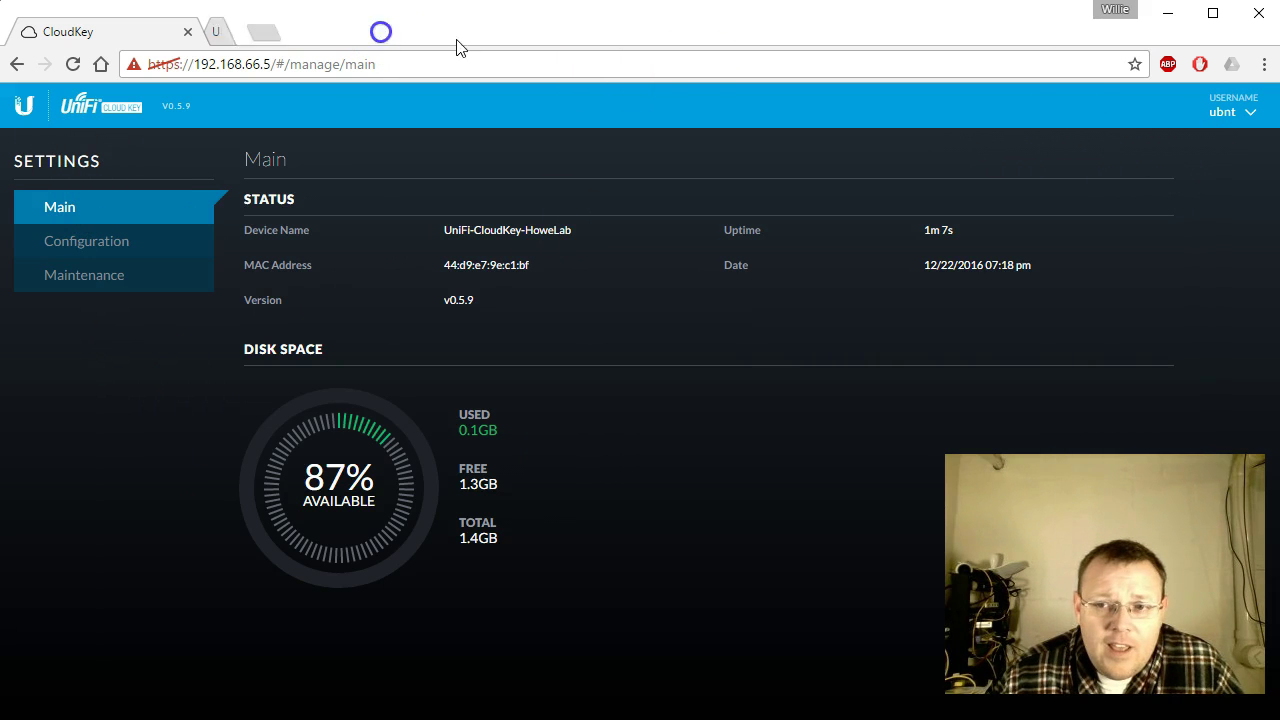
{"action": "left_click", "coordinate": [1230, 112]}
{"action": "left_click", "coordinate": [1105, 183]}
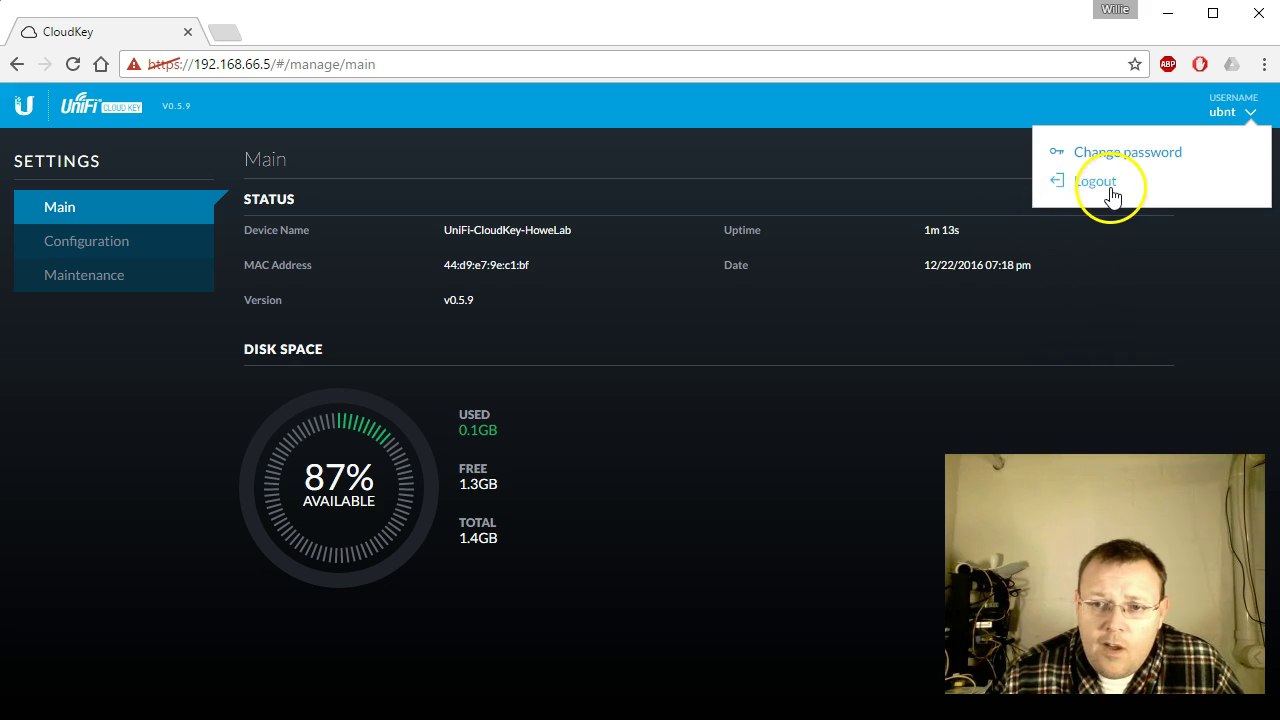
{"action": "left_click", "coordinate": [1108, 192]}
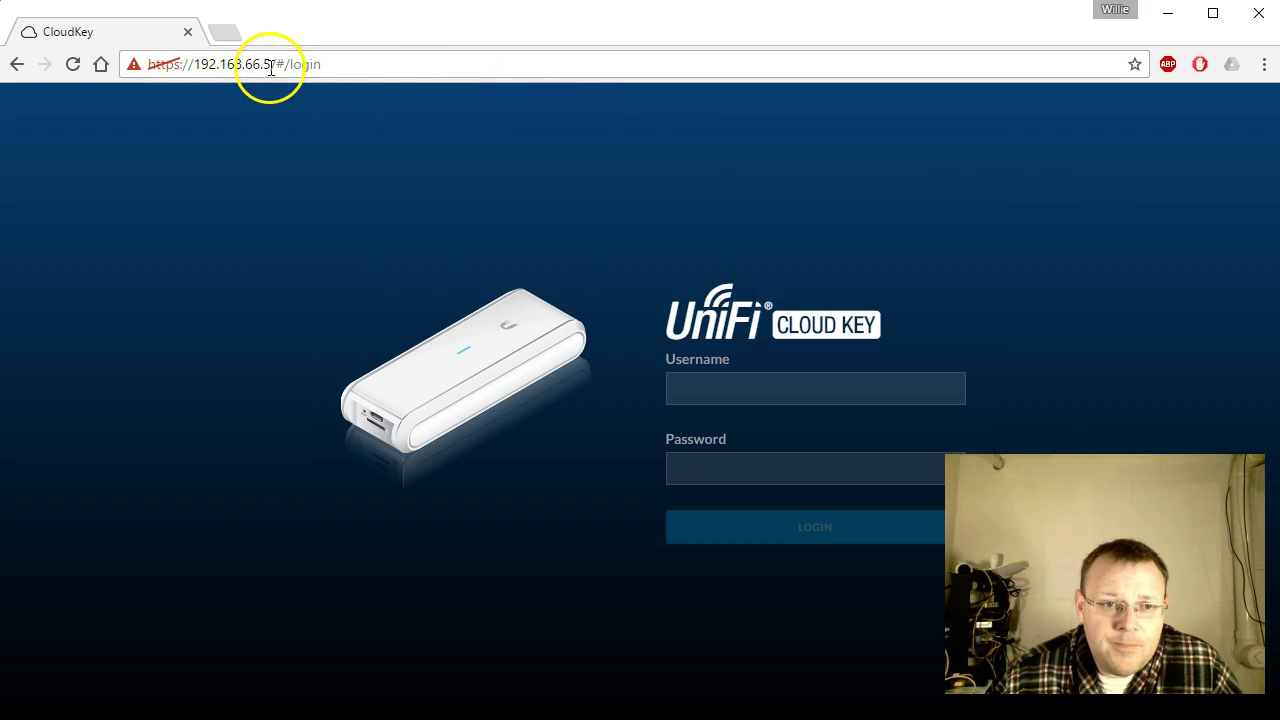
{"action": "left_click_drag", "start_coordinate": [272, 64], "coordinate": [457, 69]}
{"action": "key", "text": "BackSpace"}
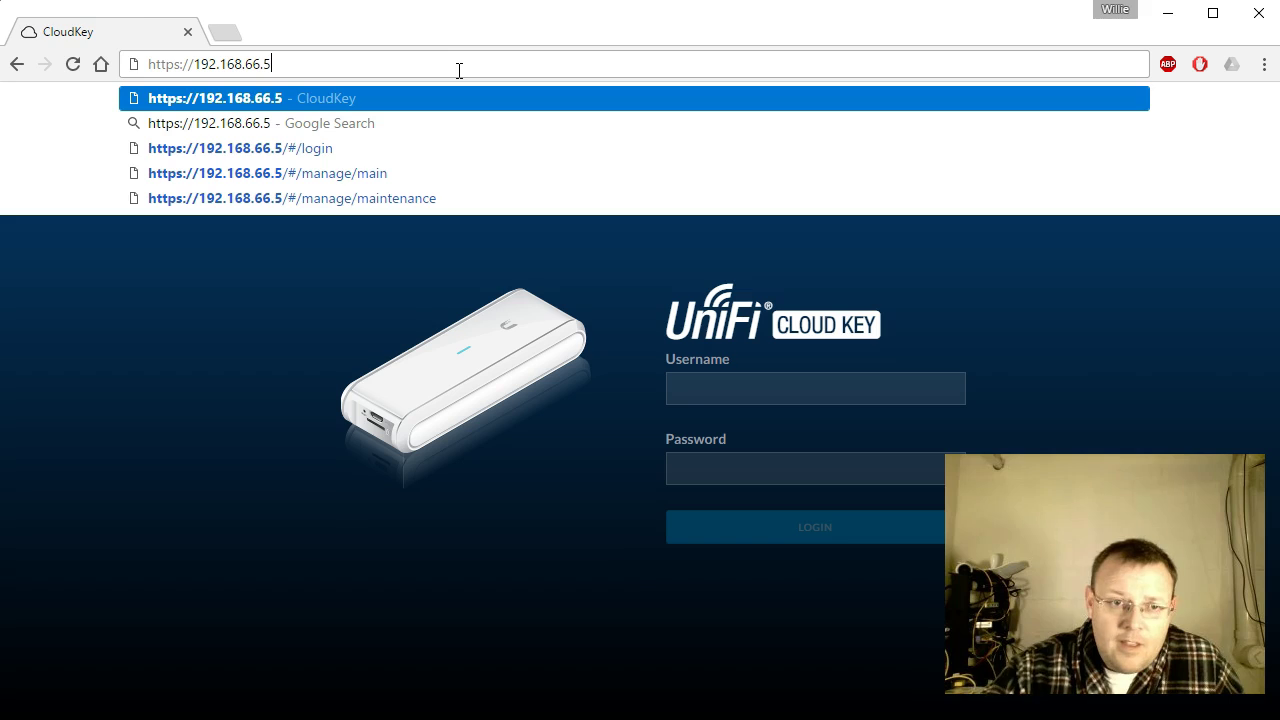
{"action": "key", "text": "Return"}
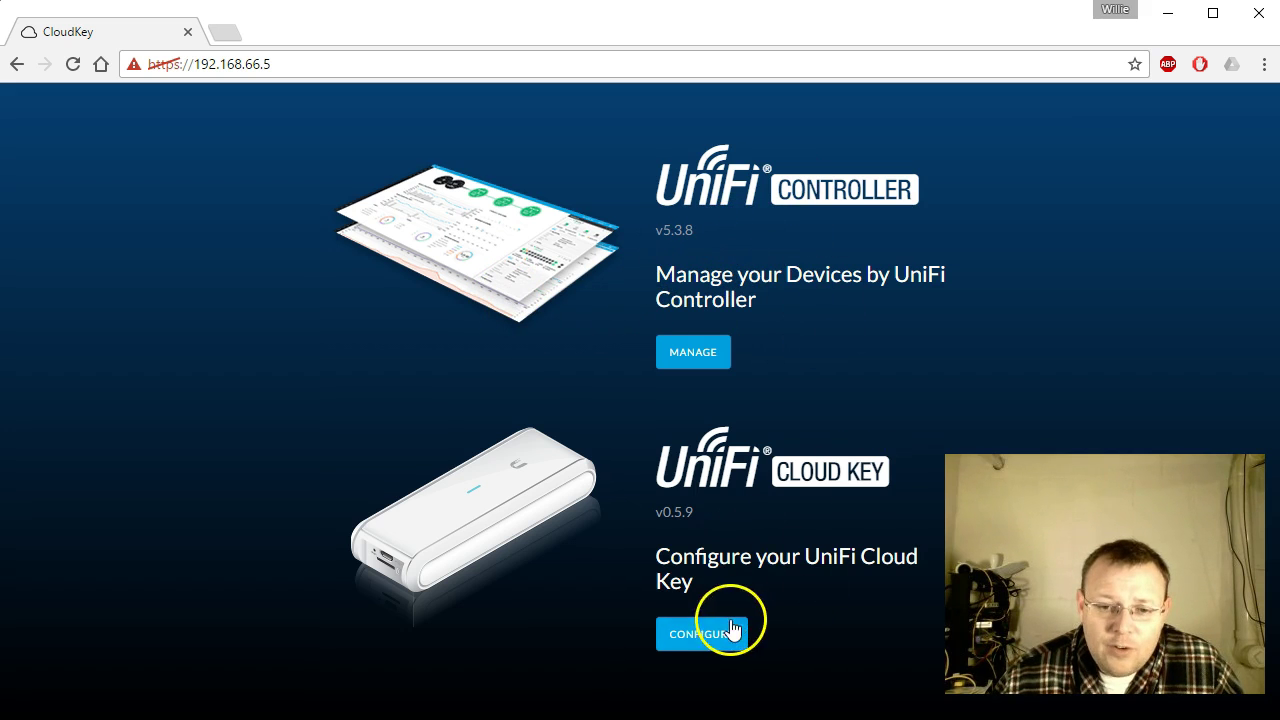
Step: Launch UniFi Controller with MANAGE and accept United States and Central Time in the wizard
{"action": "left_click", "coordinate": [692, 354]}
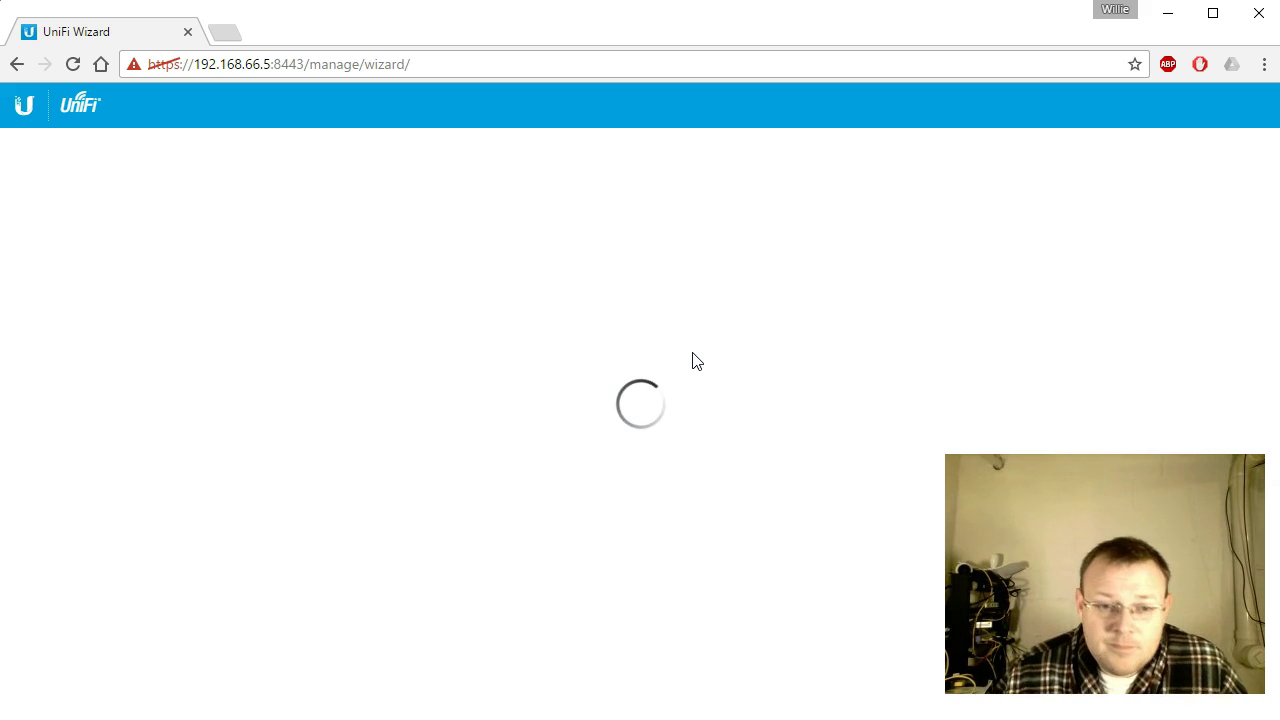
{"action": "left_click", "coordinate": [648, 409]}
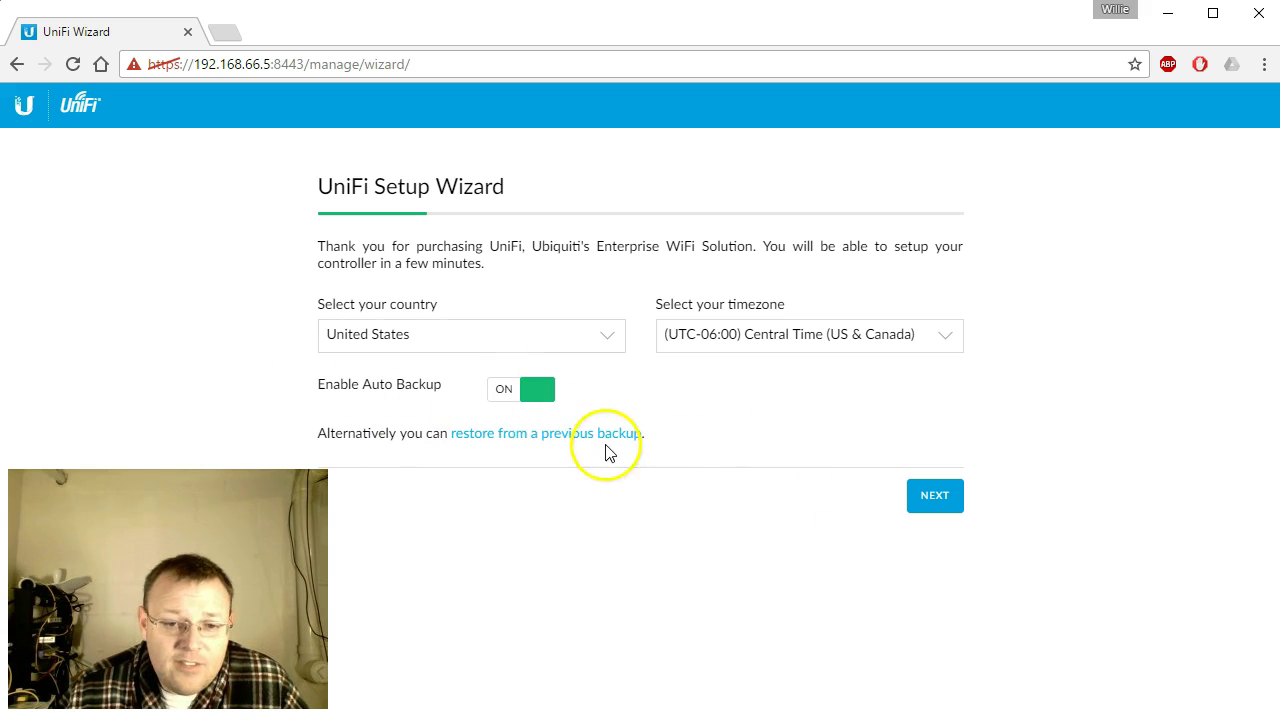
{"action": "left_click", "coordinate": [945, 505]}
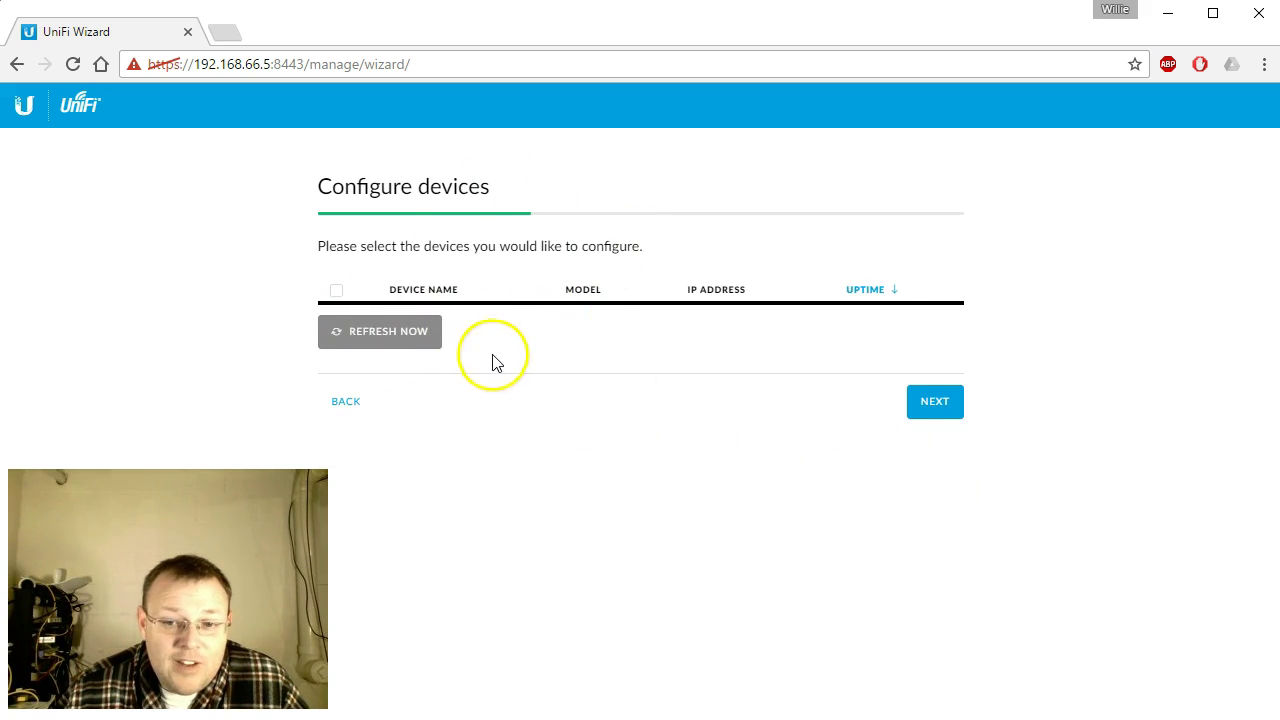
Step: Skip device selection and create the Howe-Lab-WiFi network with its security key
{"action": "left_click", "coordinate": [944, 412]}
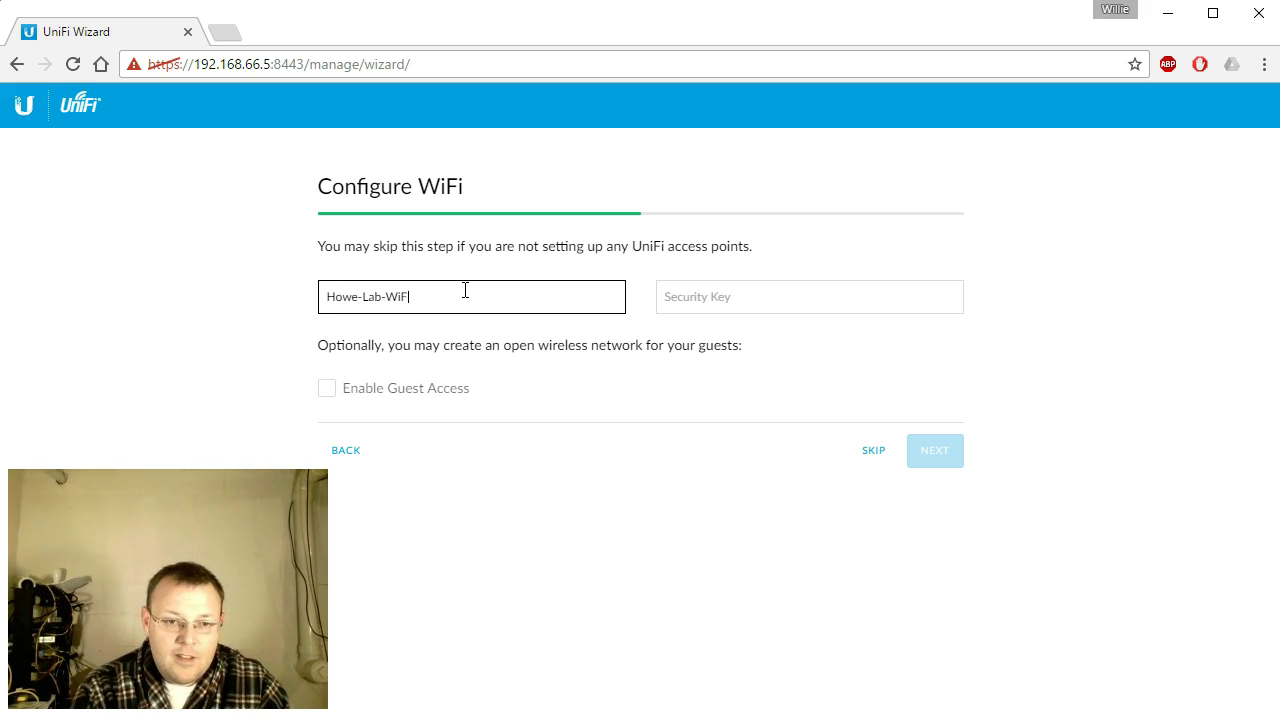
{"action": "left_click", "coordinate": [736, 294]}
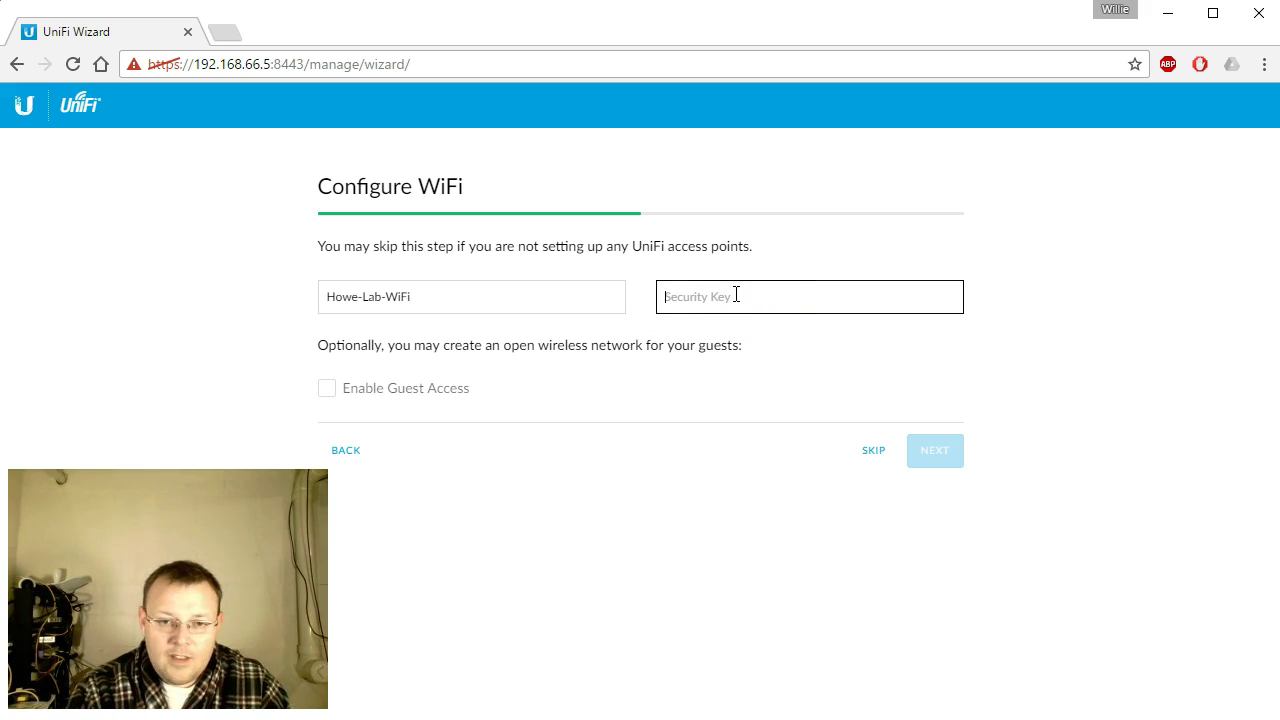
{"action": "type", "text": "•••••••"}
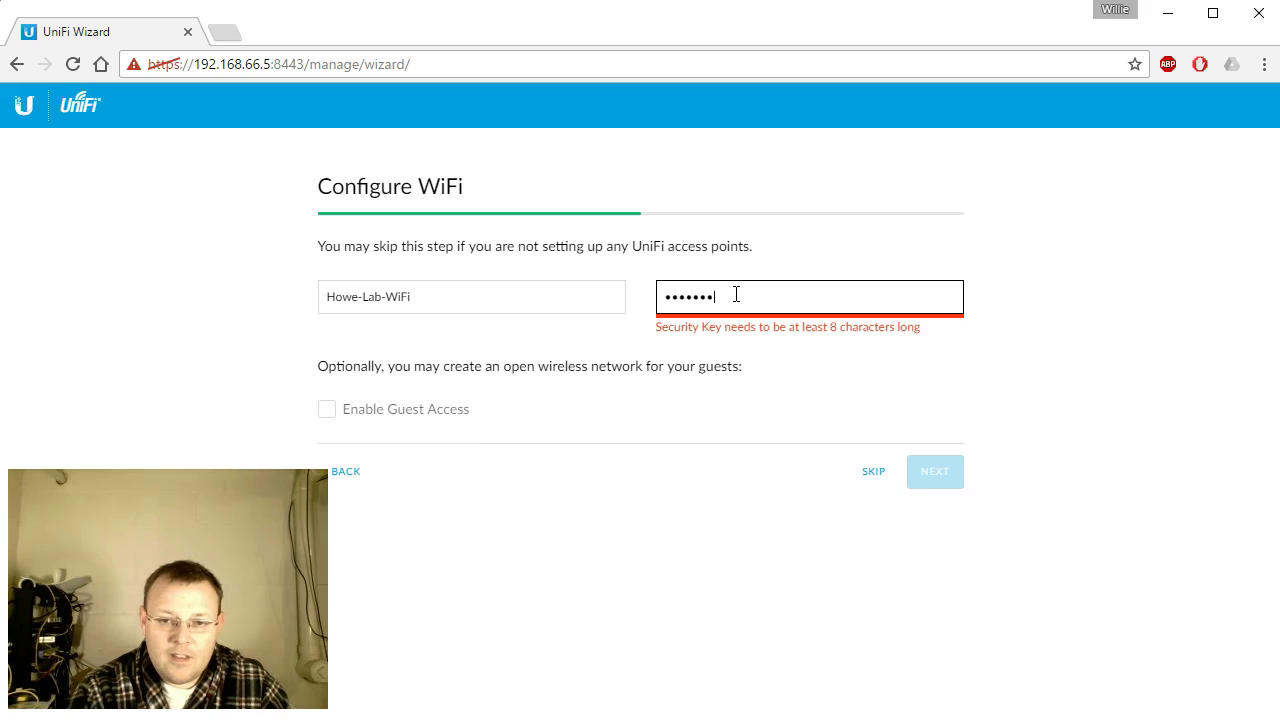
{"action": "type", "text": "•••"}
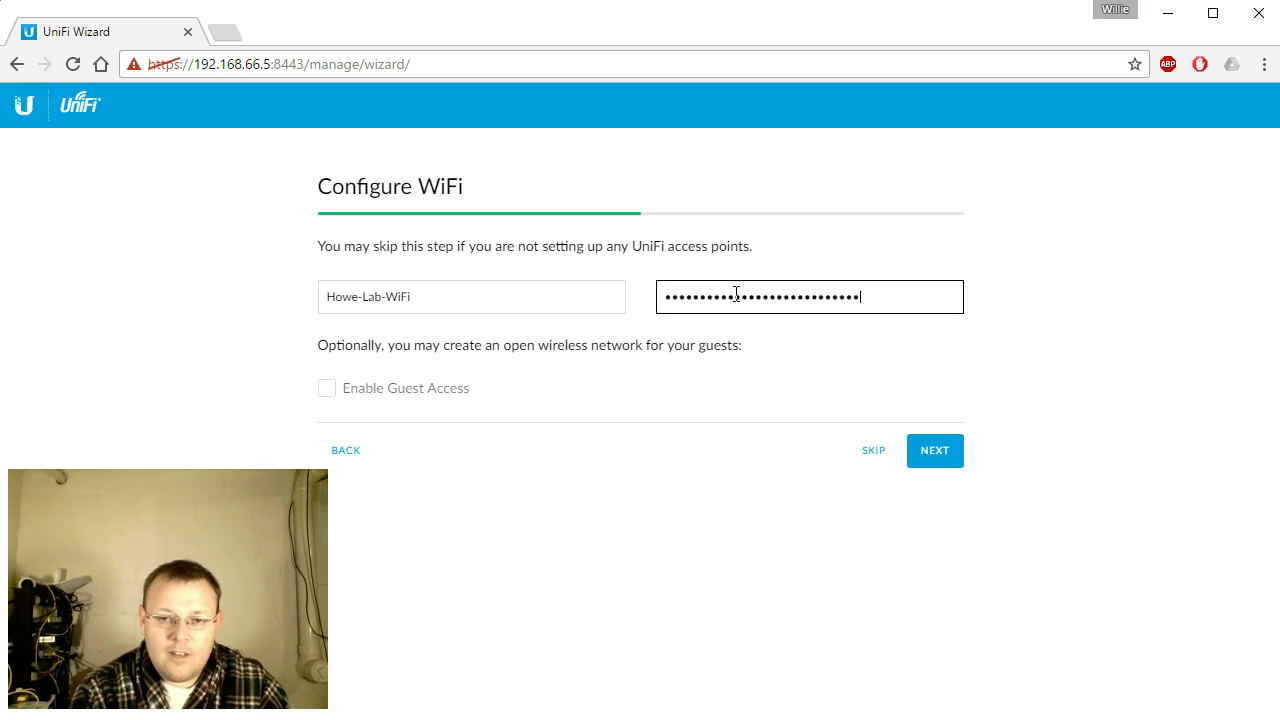
{"action": "left_click", "coordinate": [931, 452]}
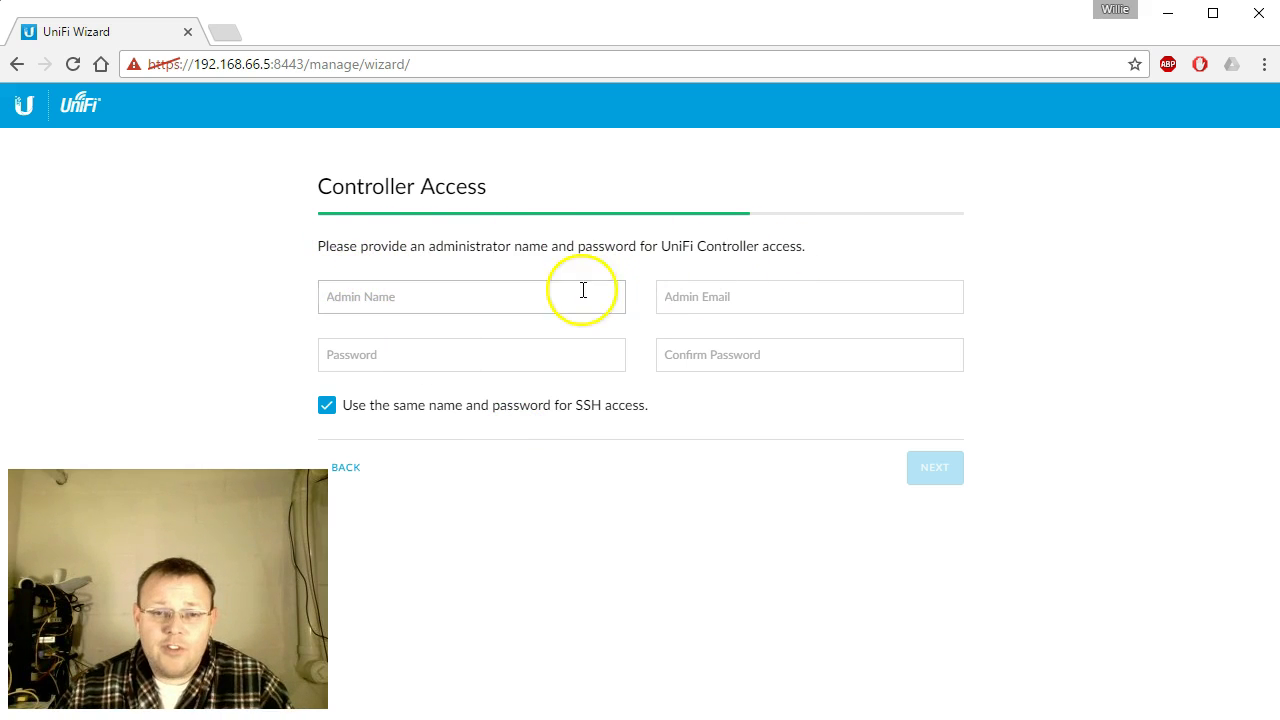
Step: Enter the admin name, admin e-mail, and the controller password twice to confirm it
{"action": "left_click", "coordinate": [536, 298]}
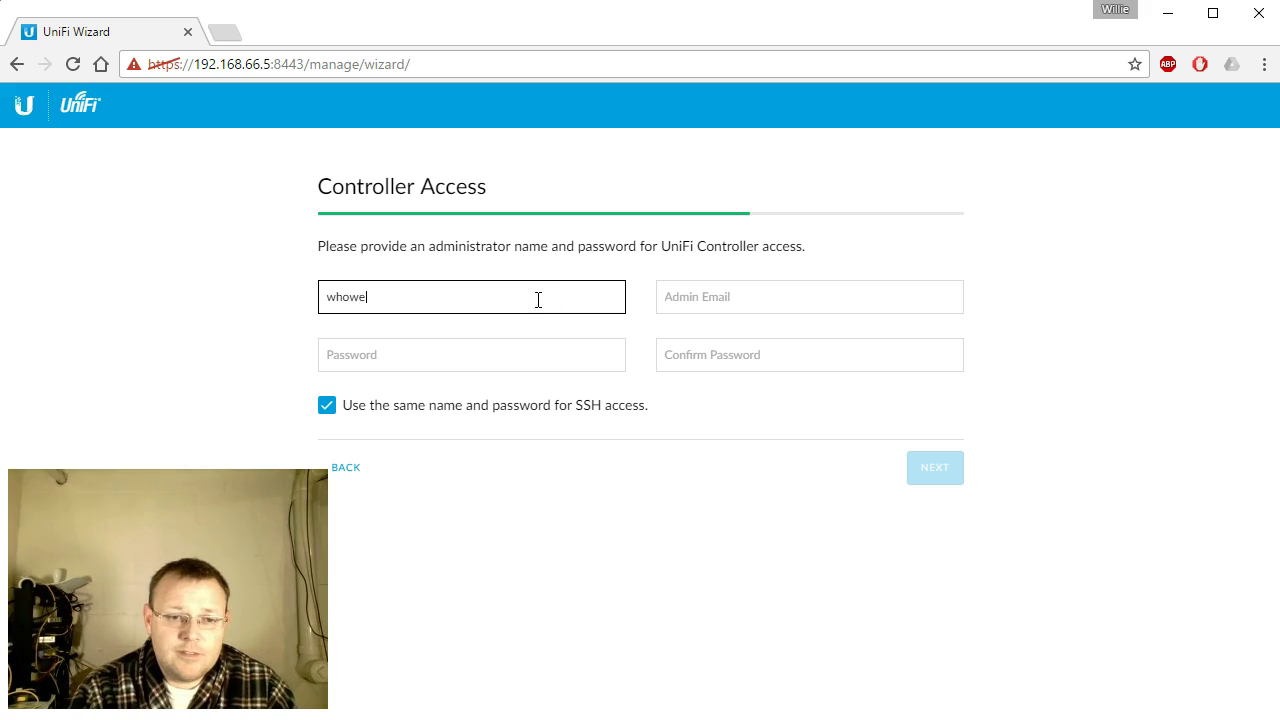
{"action": "key", "text": "Tab"}
{"action": "type", "text": "w"}
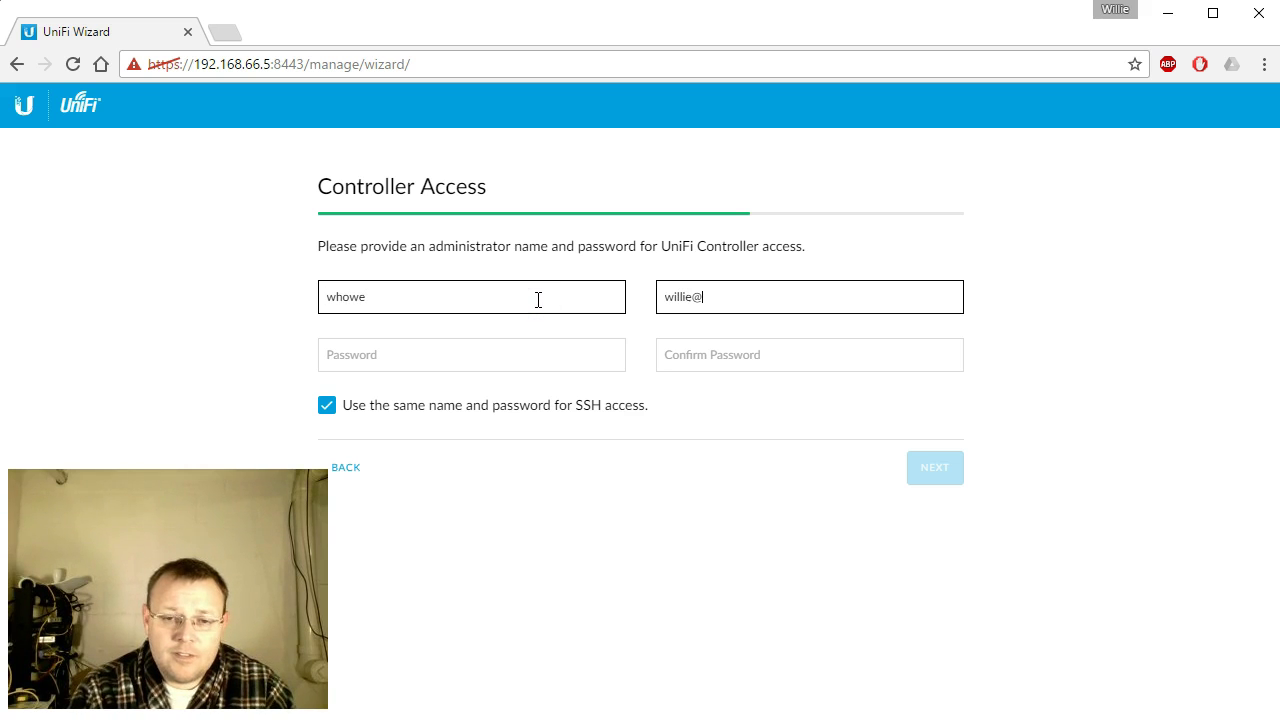
{"action": "key", "text": "Tab"}
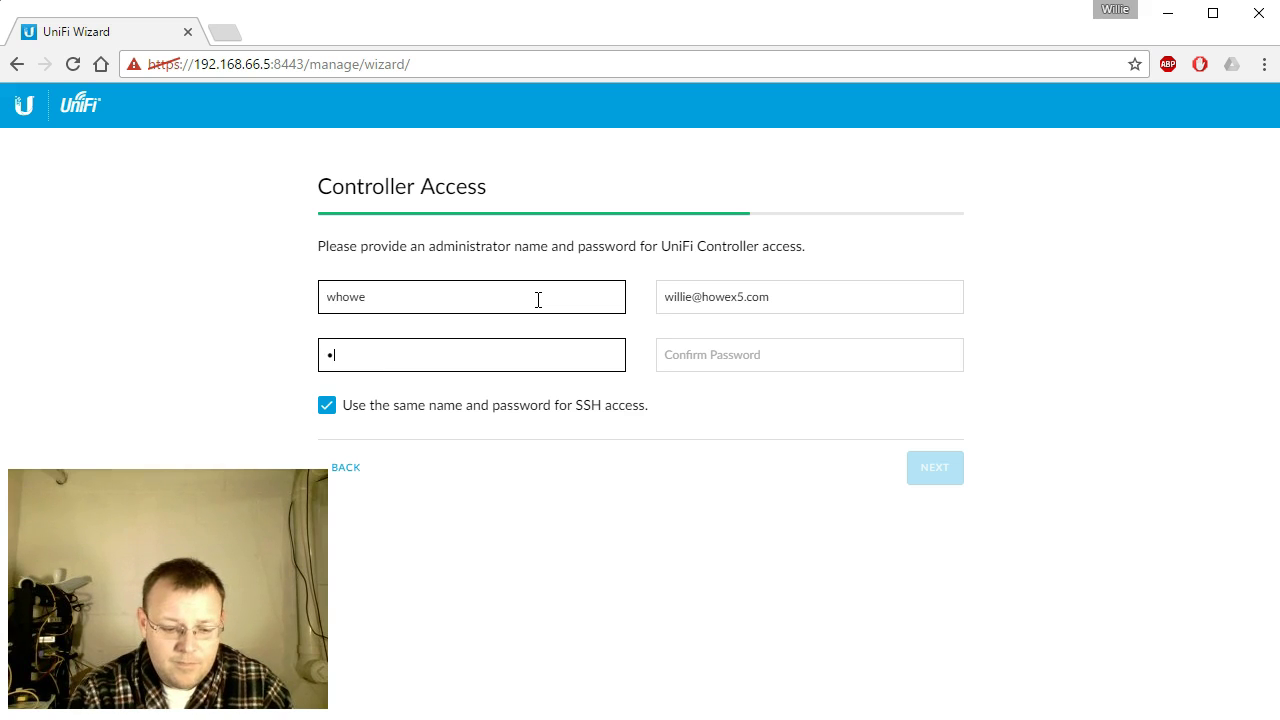
{"action": "type", "text": "•"}
{"action": "key", "text": "Tab"}
{"action": "type", "text": "•"}
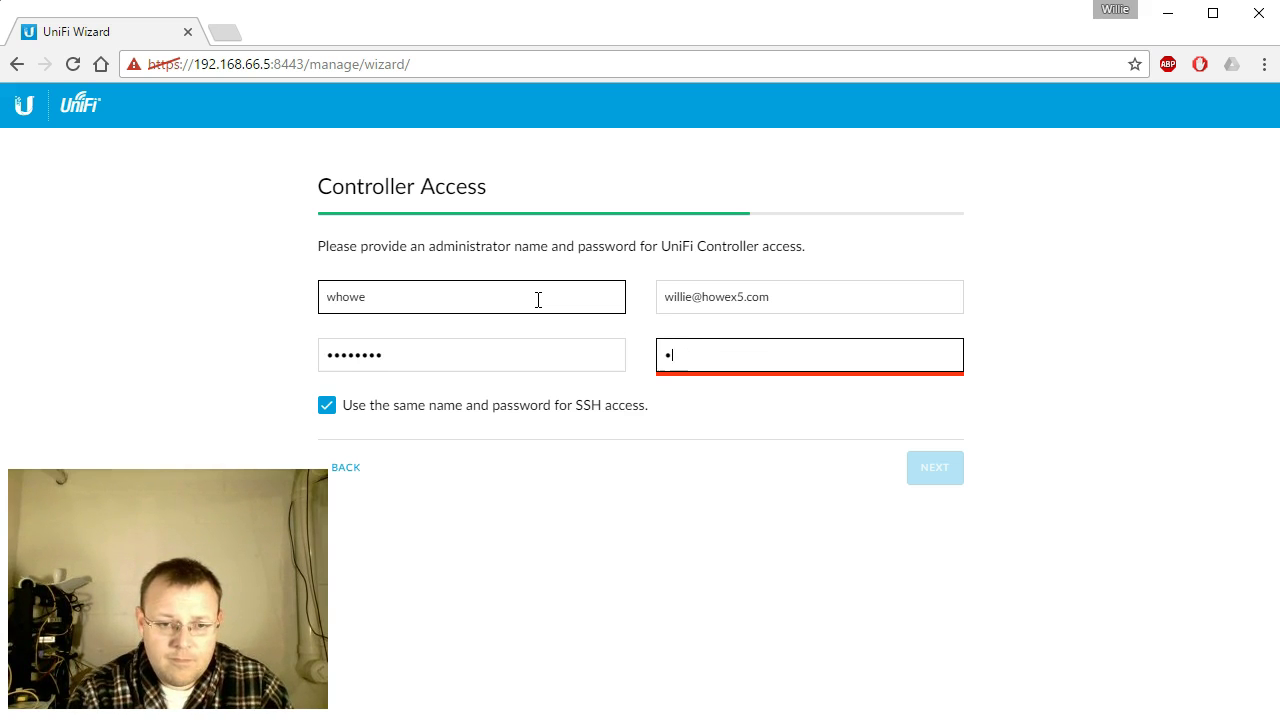
{"action": "type", "text": "•••••••"}
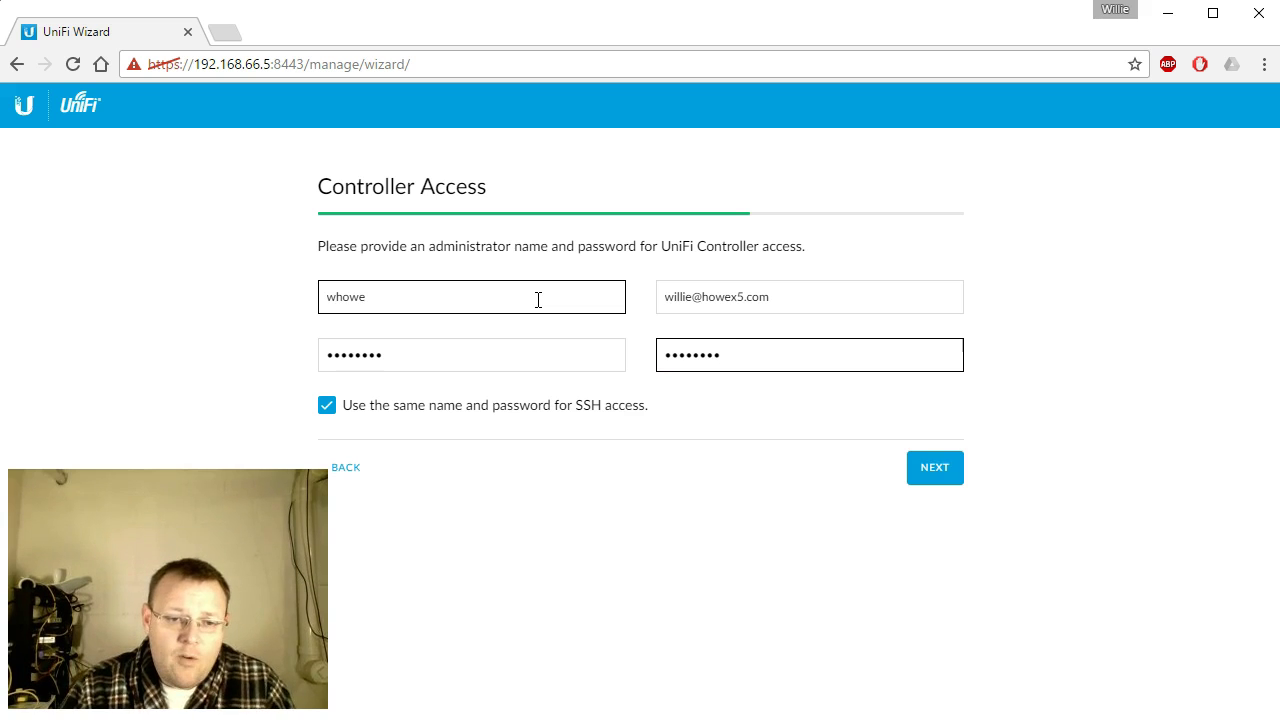
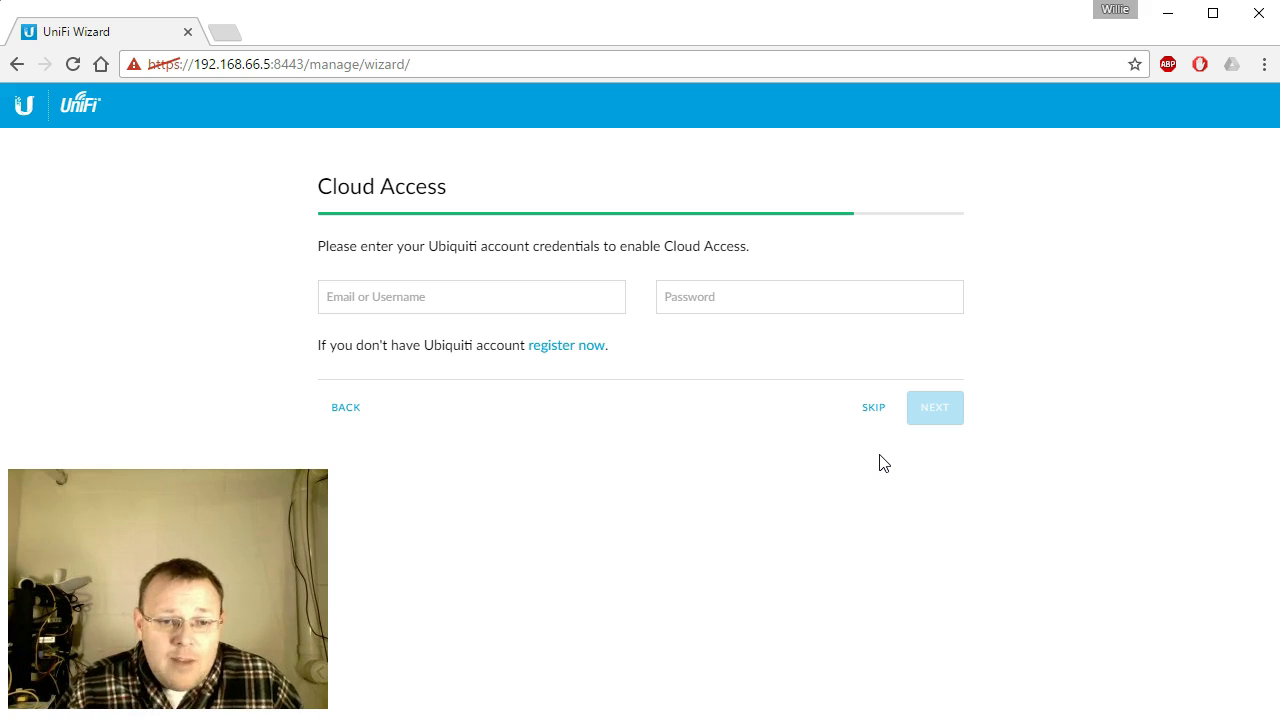
Step: Skip the Cloud Access setup and finish the wizard to reach the v5.3.8.2 login page
{"action": "left_click", "coordinate": [414, 296]}
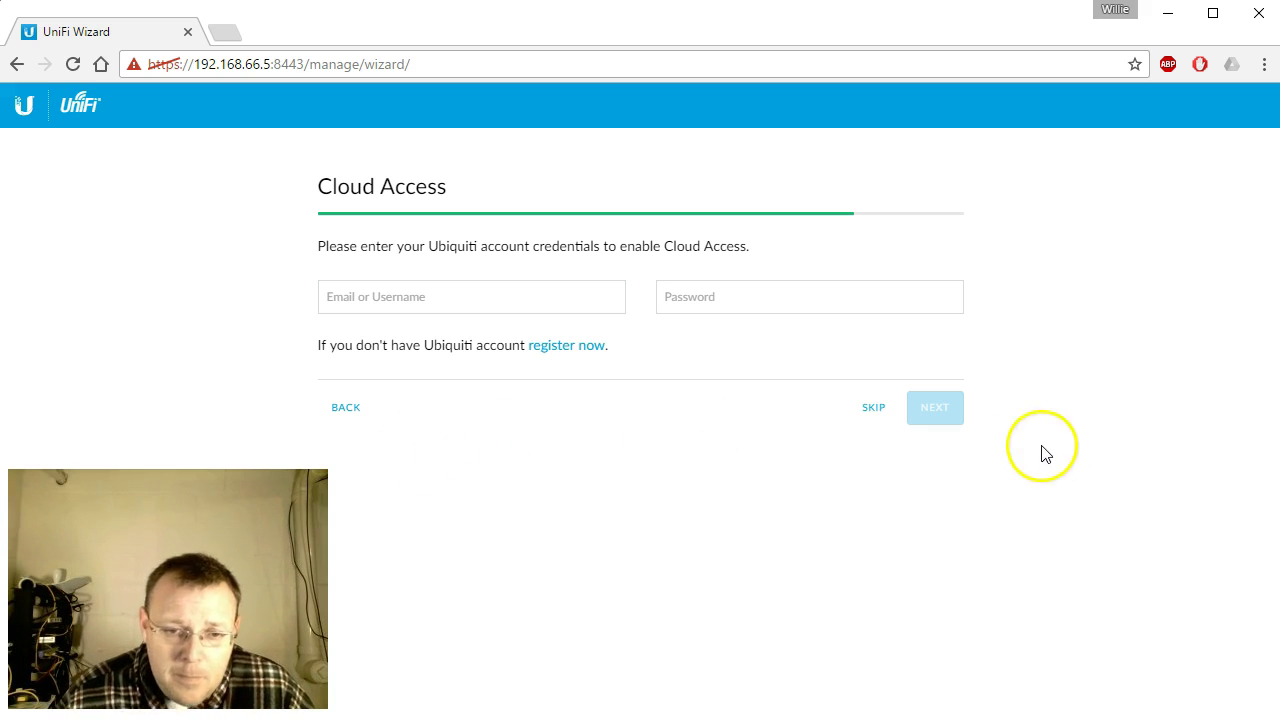
{"action": "left_click", "coordinate": [874, 412]}
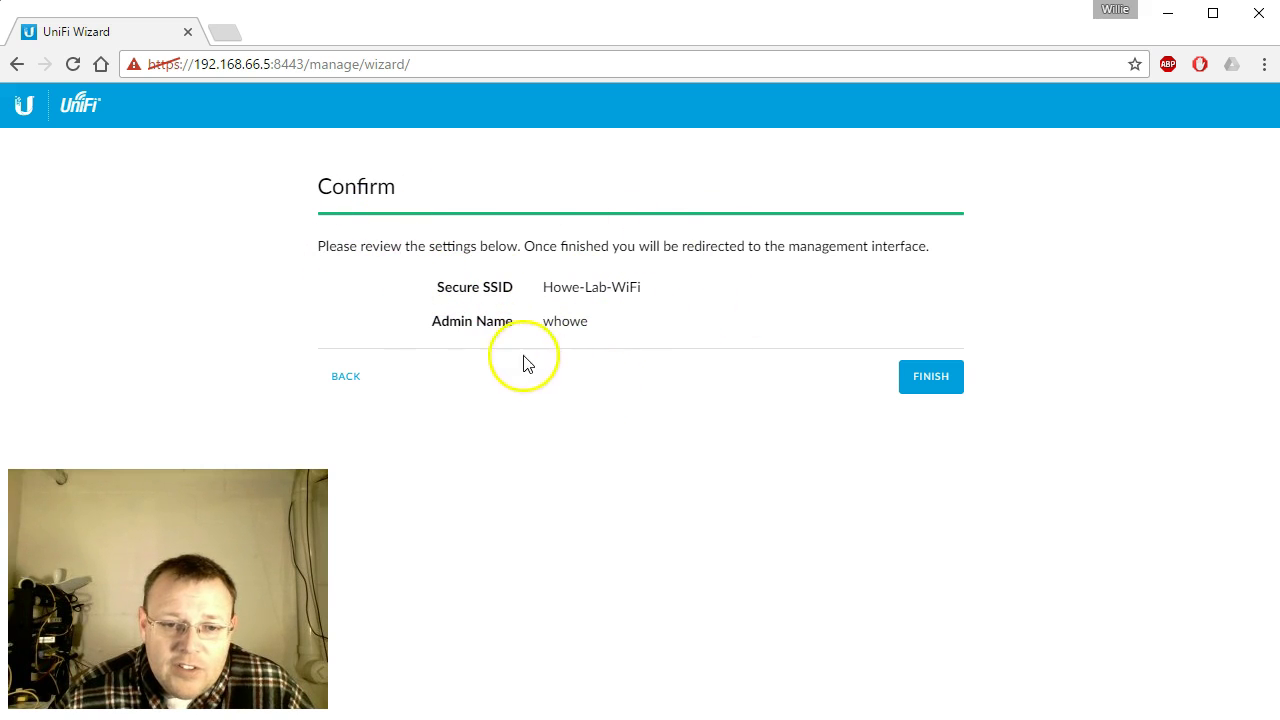
{"action": "left_click", "coordinate": [937, 376]}
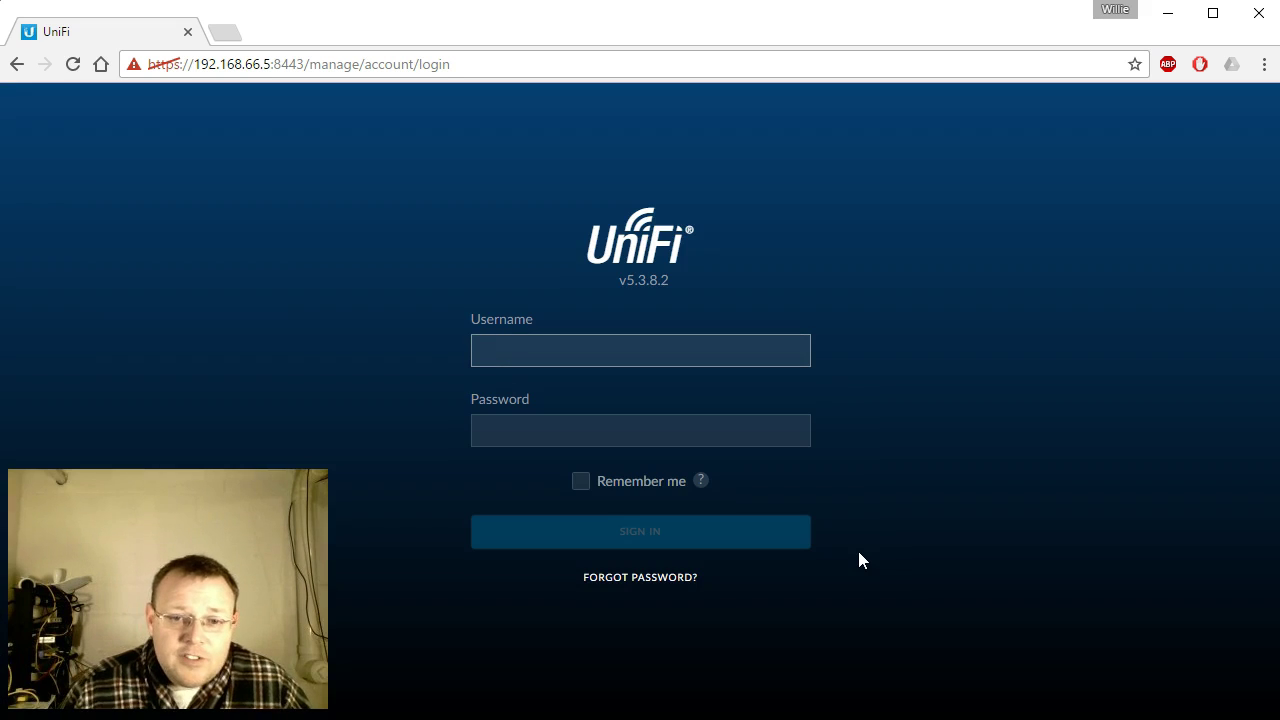
Step: Sign in to the controller with the admin username and the account password
{"action": "left_click", "coordinate": [696, 423]}
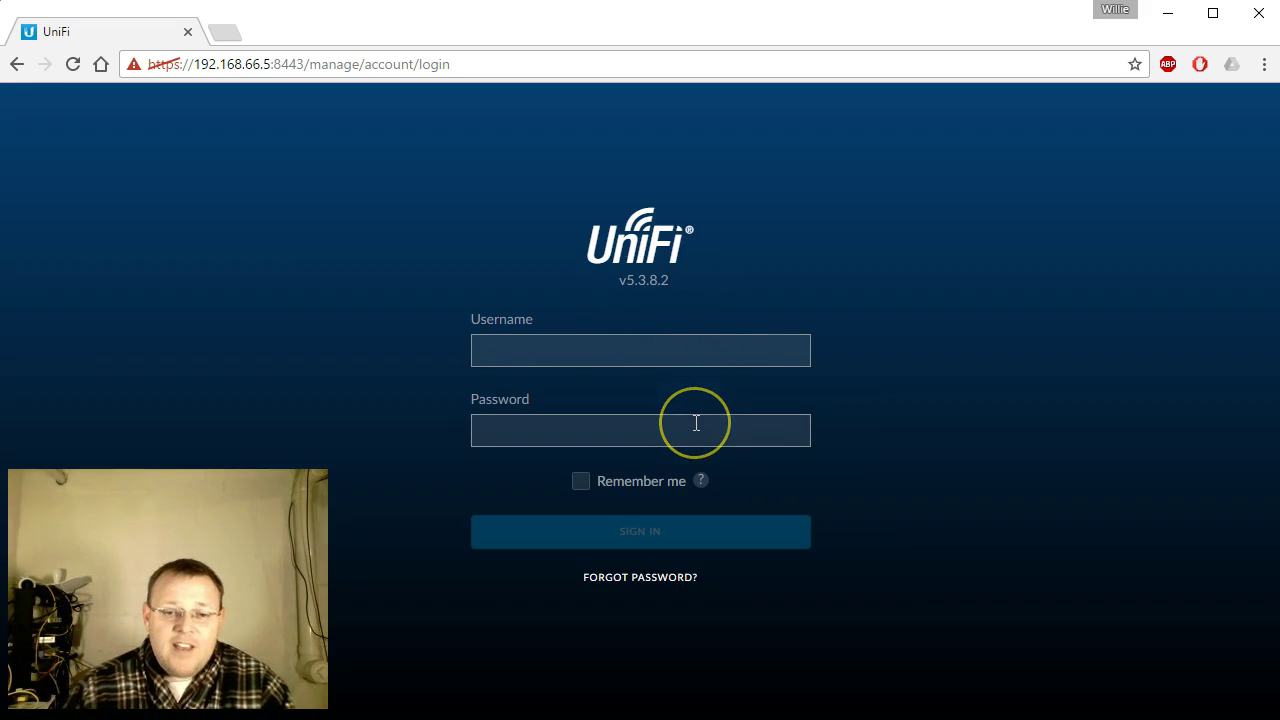
{"action": "type", "text": "whowe"}
{"action": "key", "text": "Tab"}
{"action": "type", "text": "p*******"}
{"action": "key", "text": "Return"}
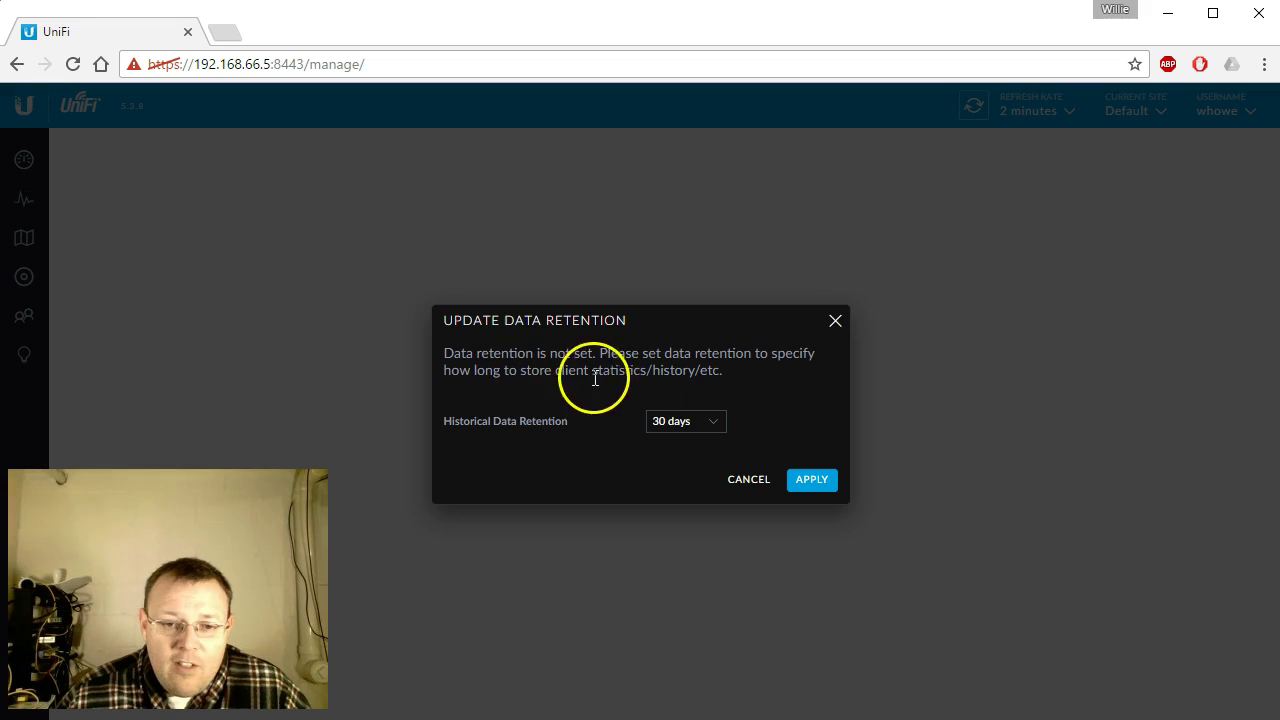
Step: Set Historical Data Retention to 7 days and apply it
{"action": "left_click", "coordinate": [716, 424]}
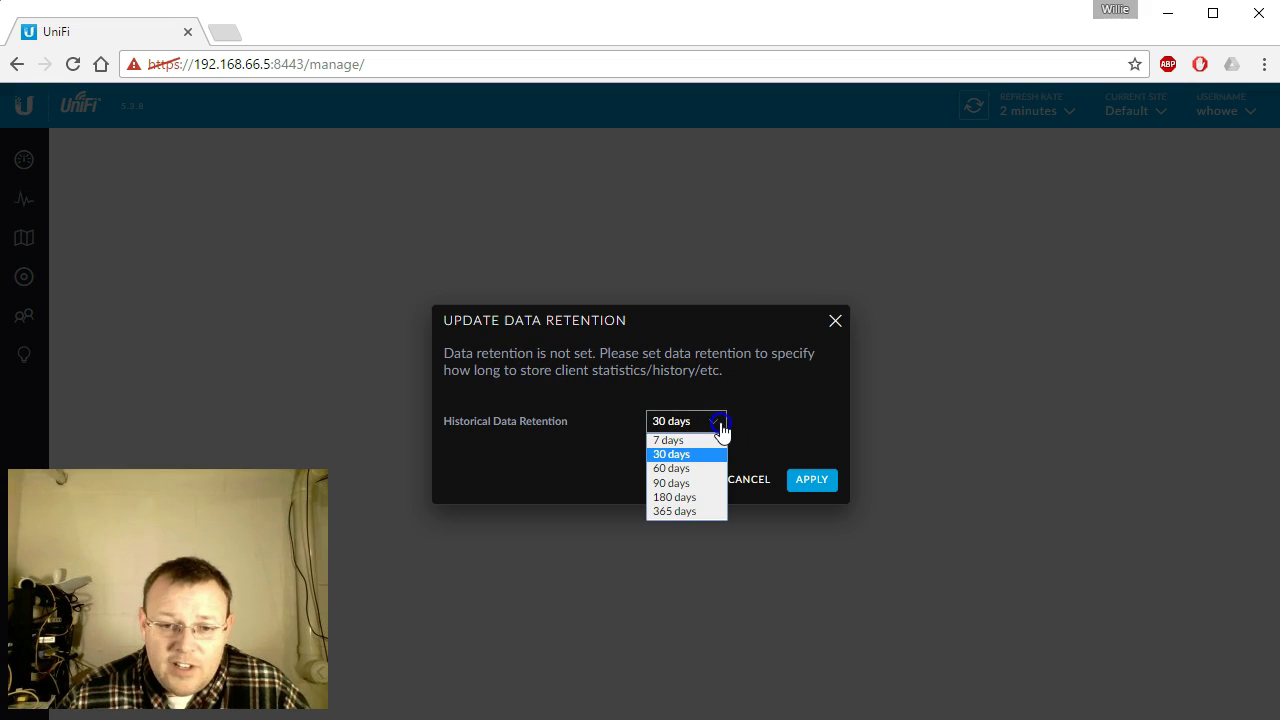
{"action": "left_click", "coordinate": [704, 440]}
{"action": "left_click", "coordinate": [811, 481]}
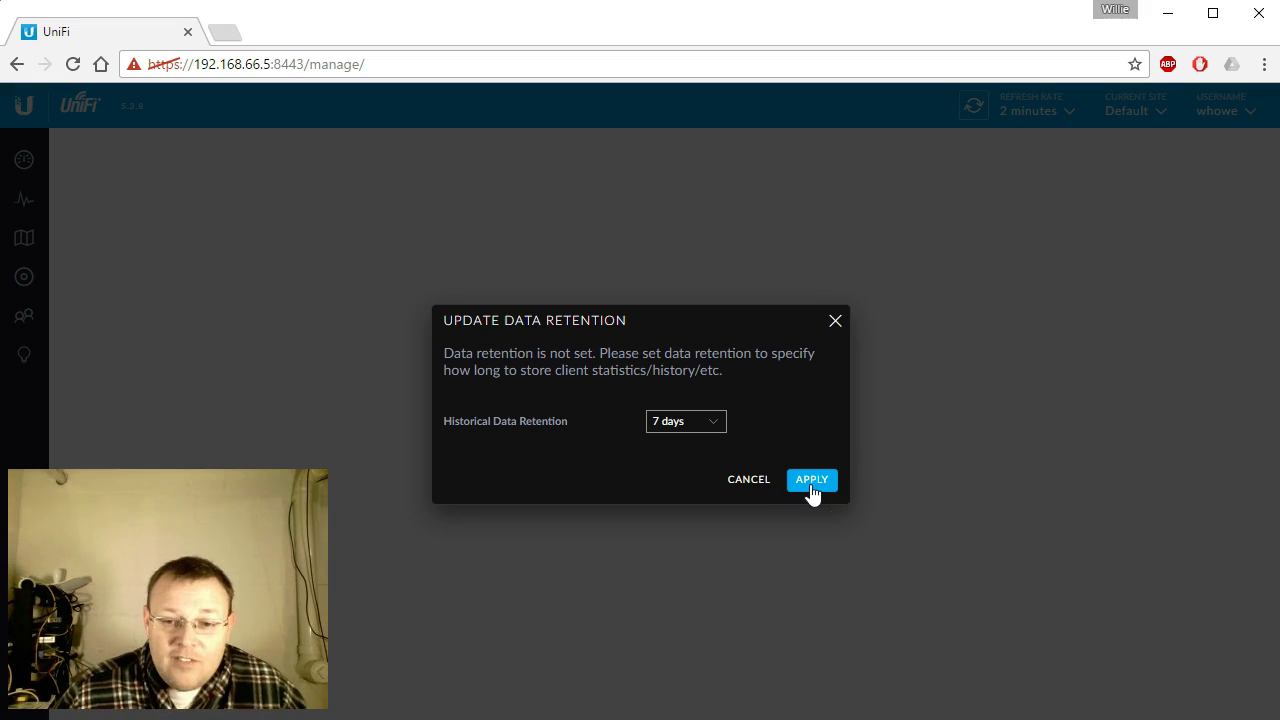
{"action": "left_click", "coordinate": [811, 481]}
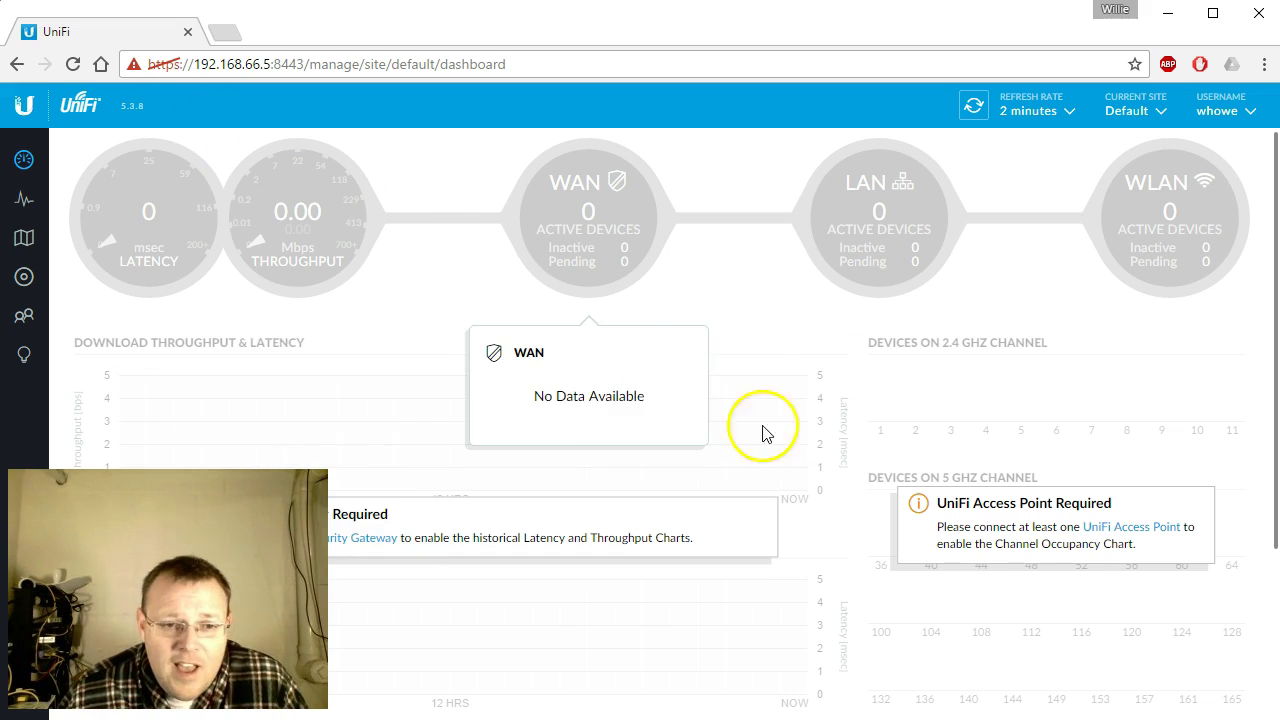
{"action": "left_click", "coordinate": [24, 200]}
{"action": "left_click", "coordinate": [23, 237]}
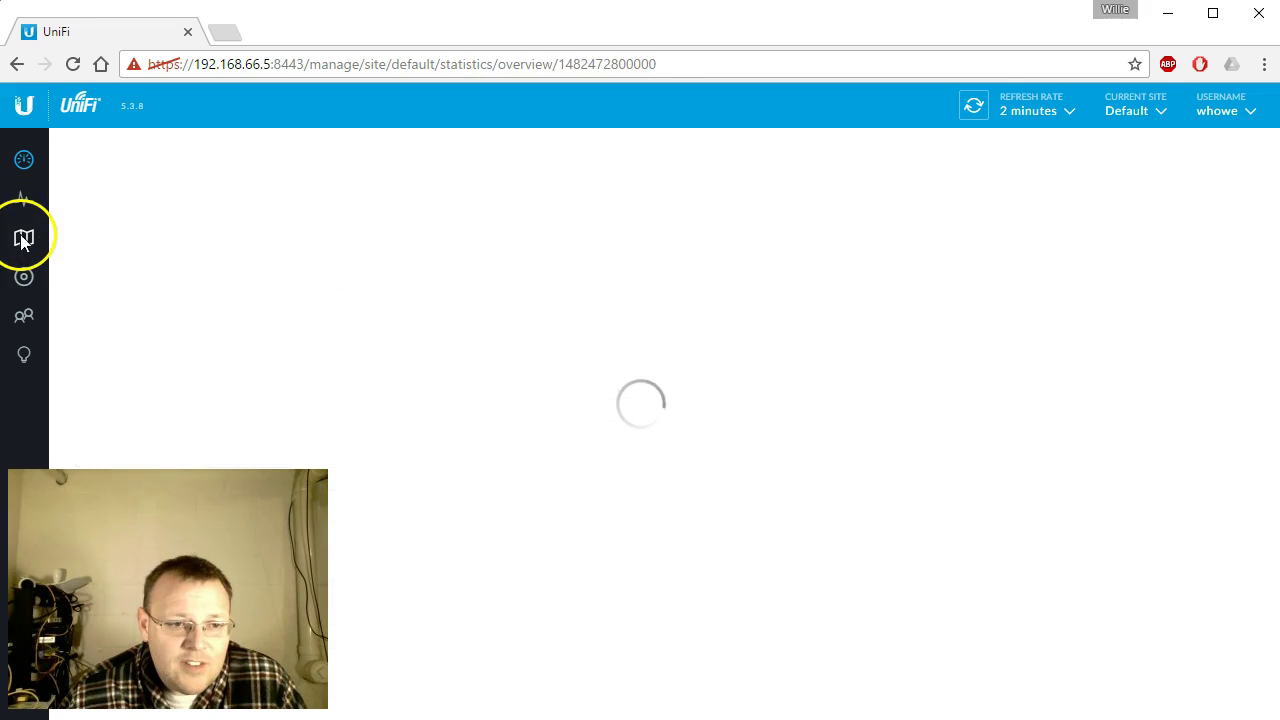
{"action": "left_click", "coordinate": [24, 280]}
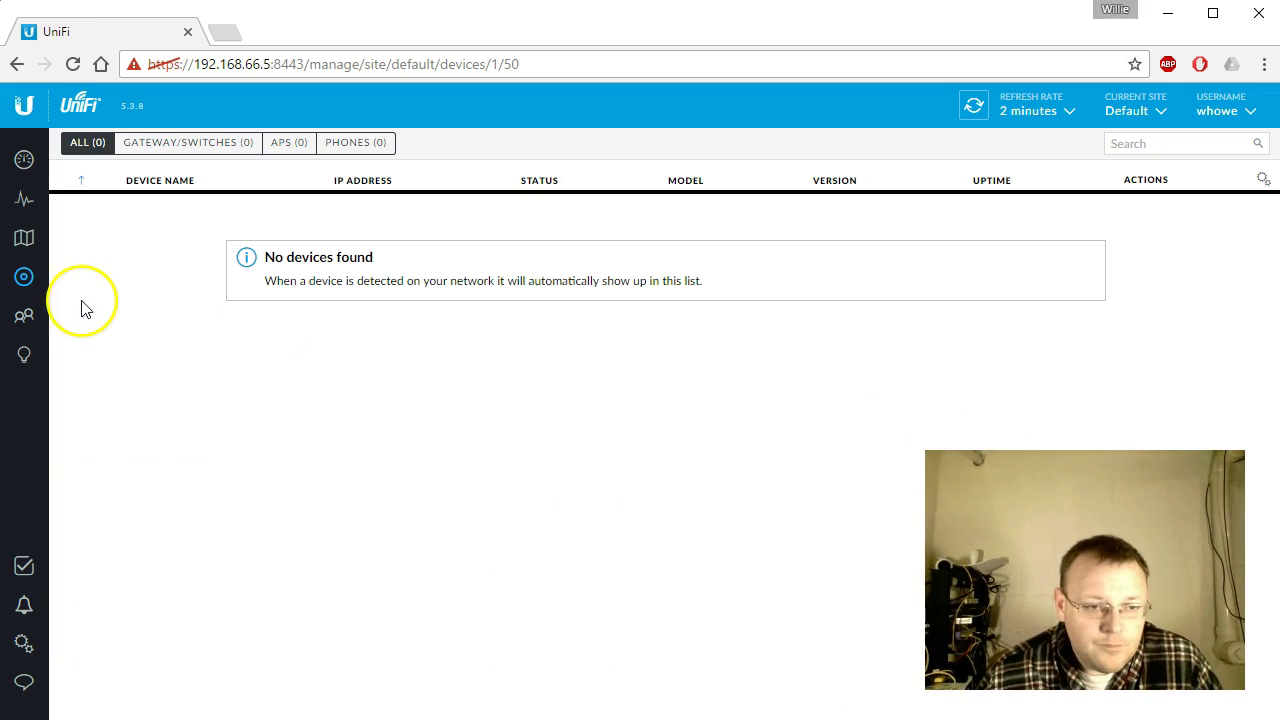
{"action": "left_click", "coordinate": [22, 320]}
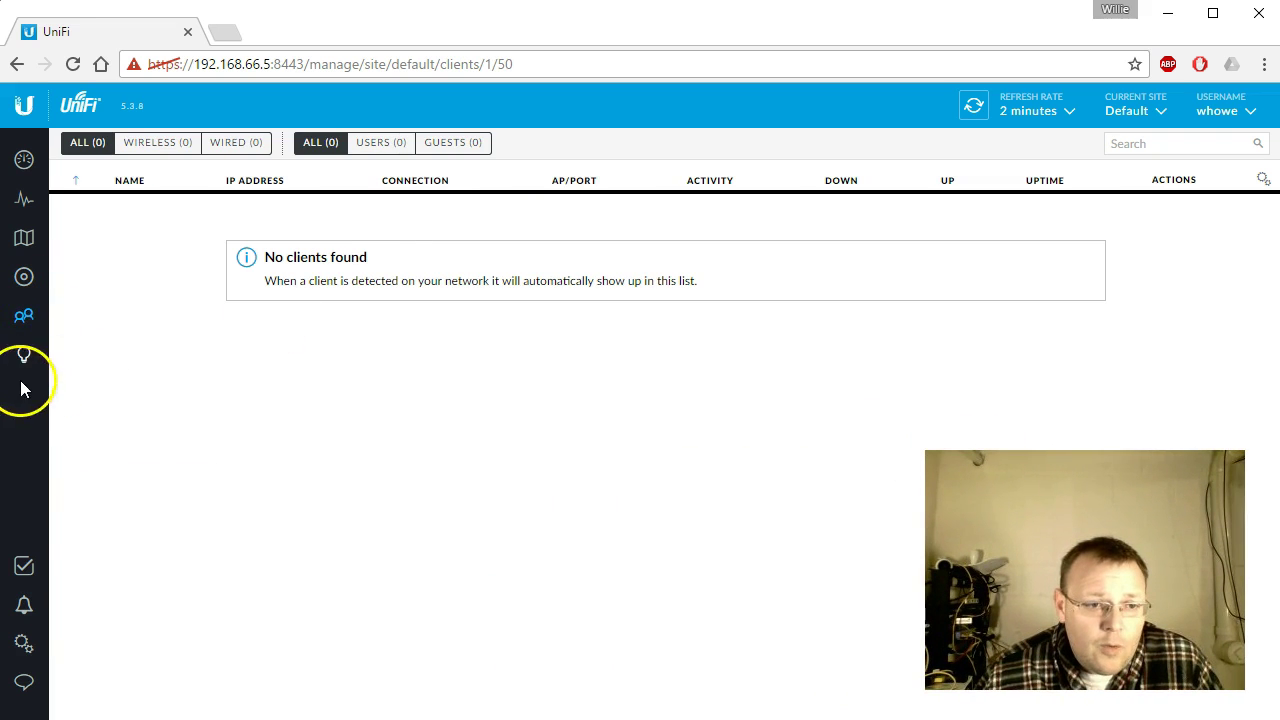
{"action": "left_click", "coordinate": [24, 348]}
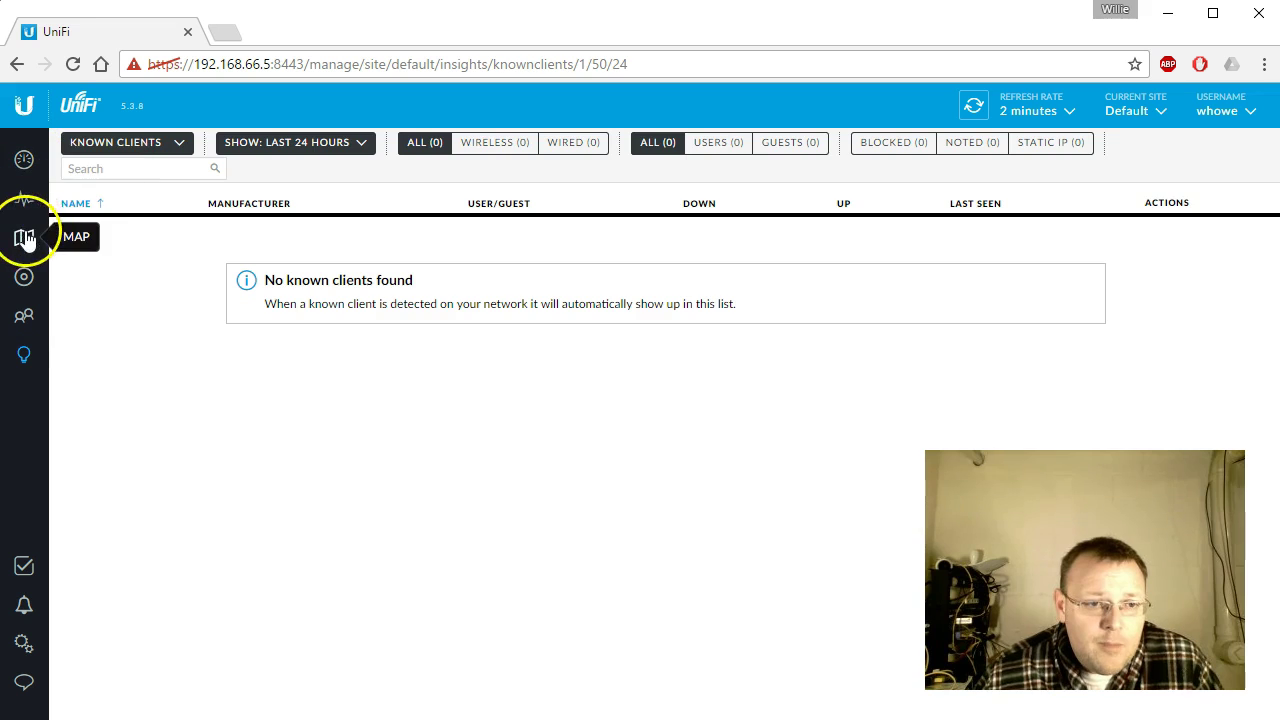
{"action": "left_click", "coordinate": [24, 238]}
{"action": "left_click", "coordinate": [112, 146]}
{"action": "left_click", "coordinate": [107, 197]}
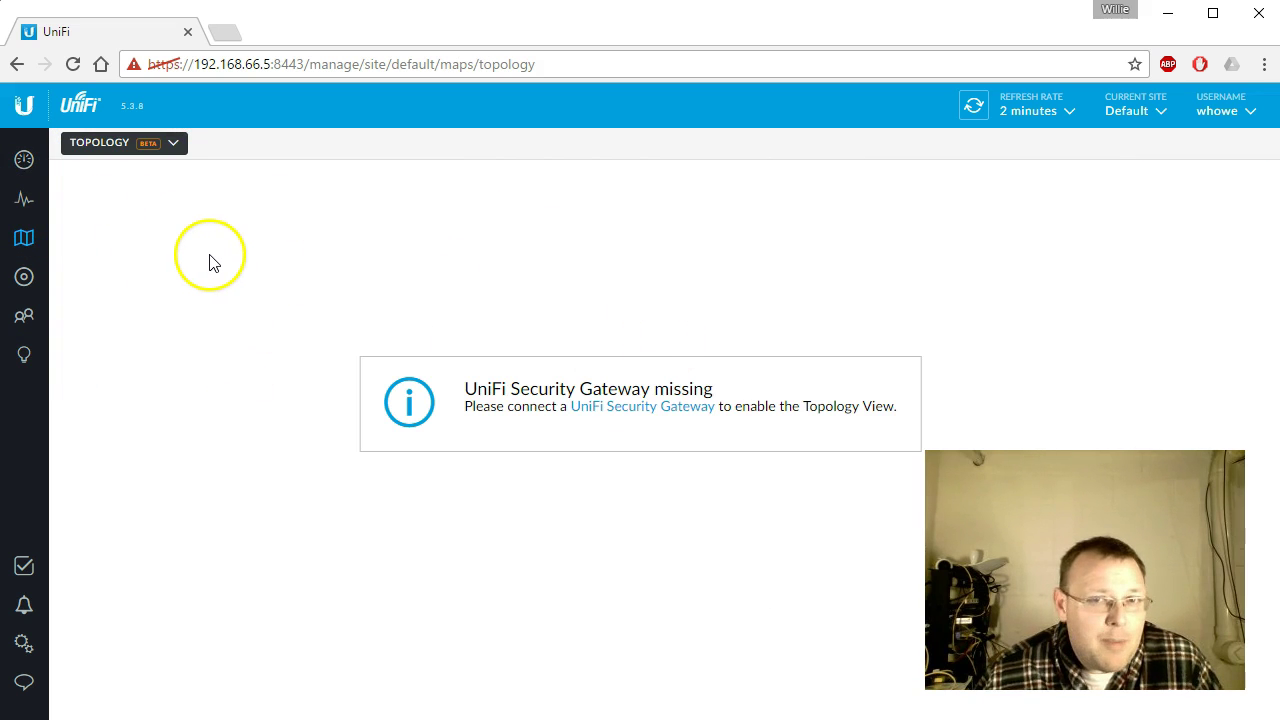
{"action": "left_click", "coordinate": [24, 160]}
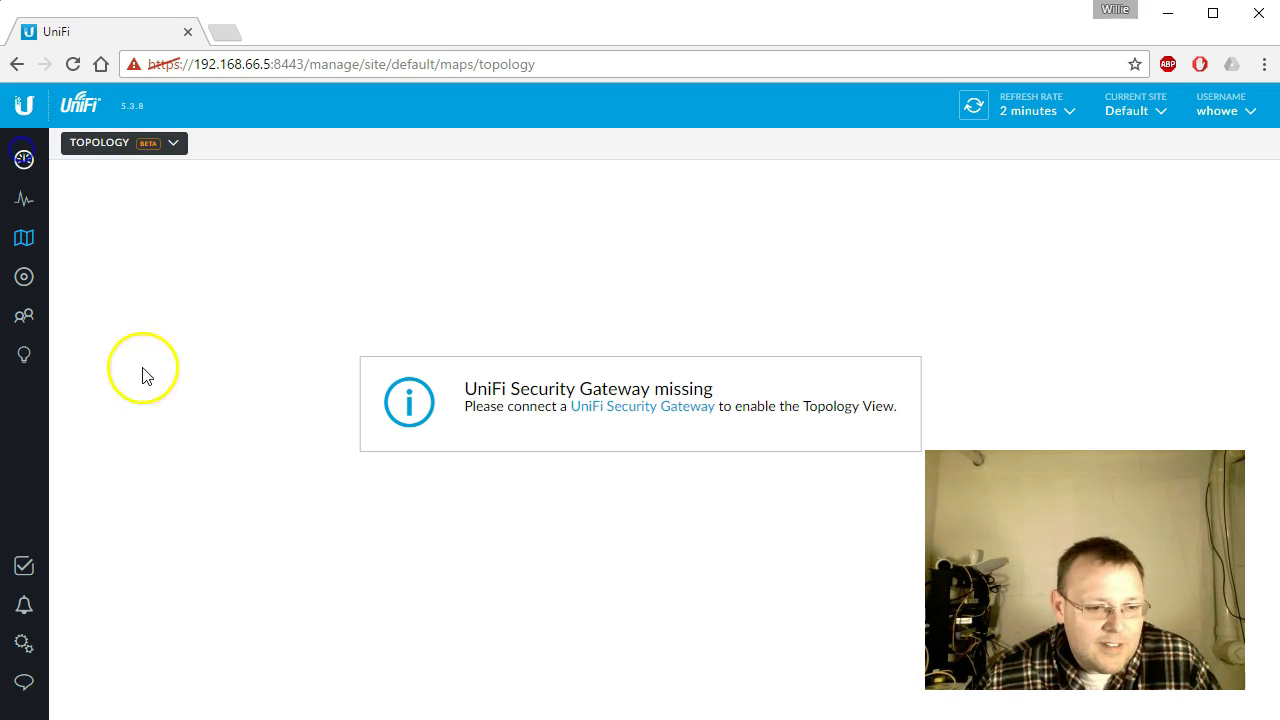